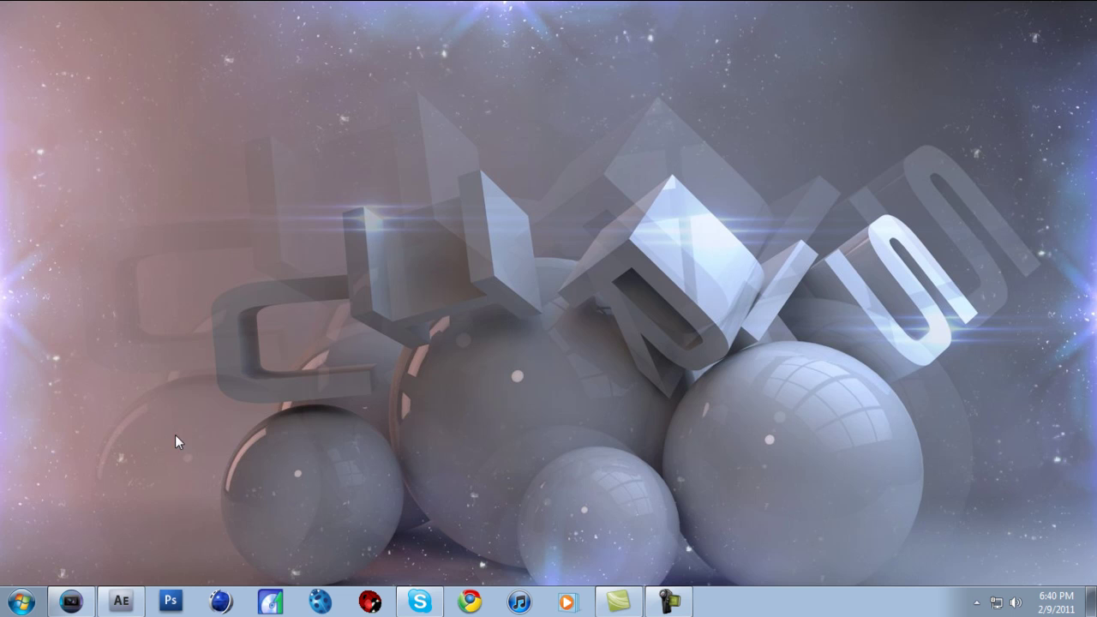
Switch to Vegas Pro and open the custom render settings for the Windows Media Video V11 HD template.
click(77, 601)
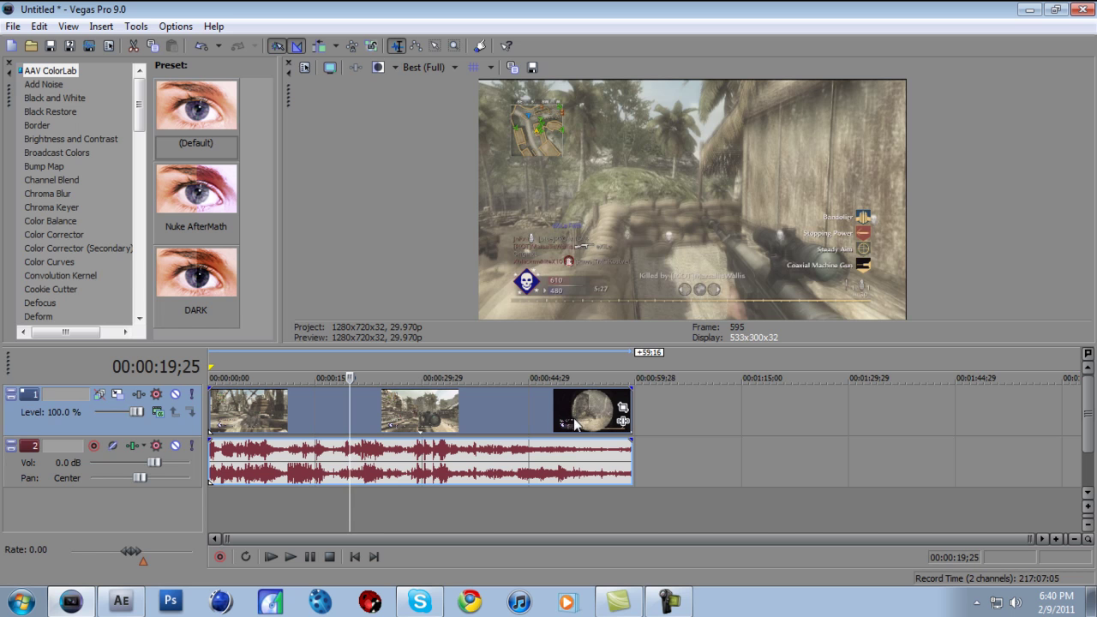
click(13, 26)
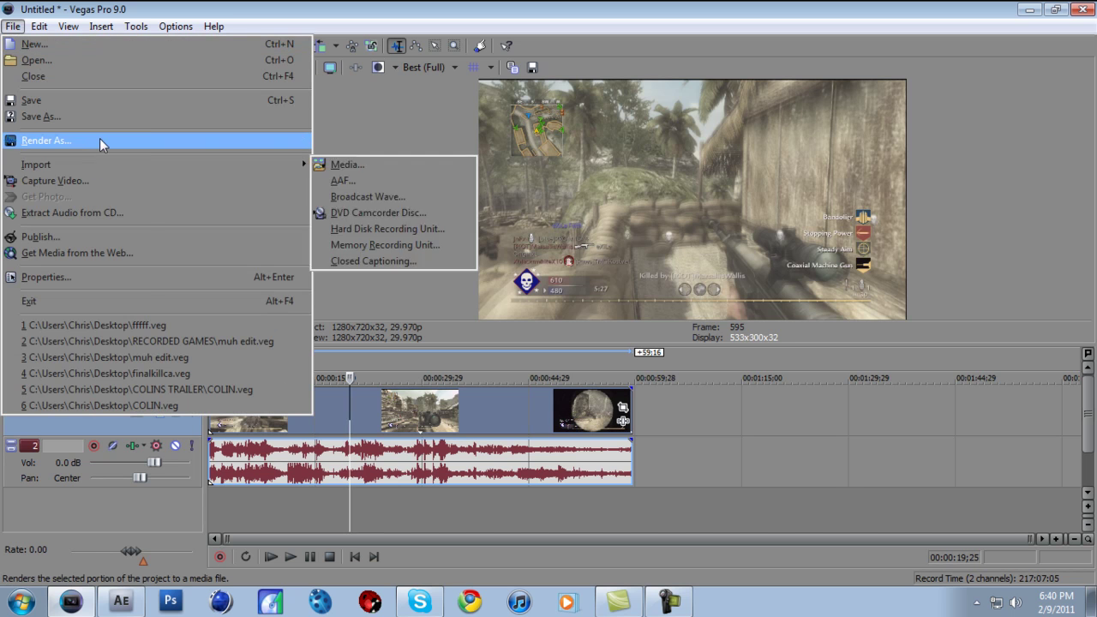
click(99, 140)
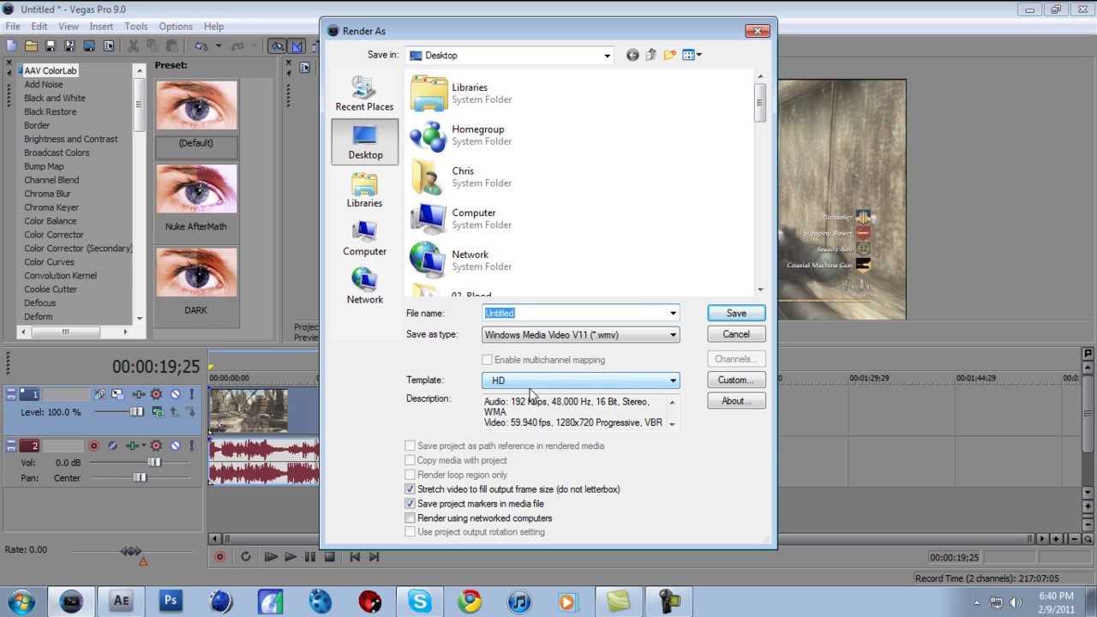
click(734, 381)
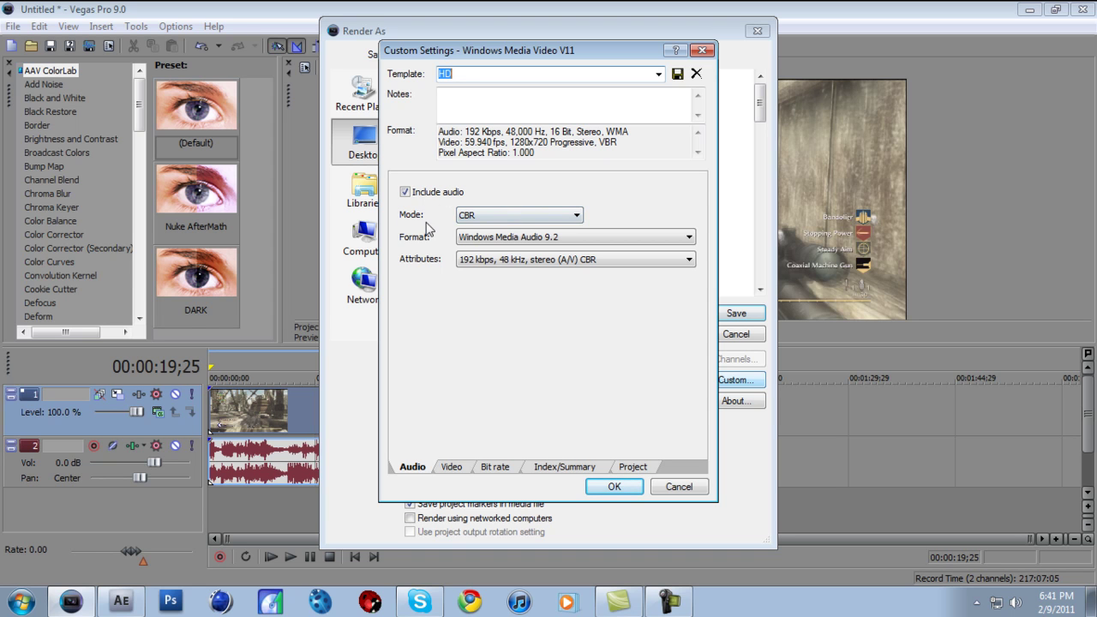
Review the template's audio mode, format and attributes, and its video settings including frame rate and smoothness.
click(480, 217)
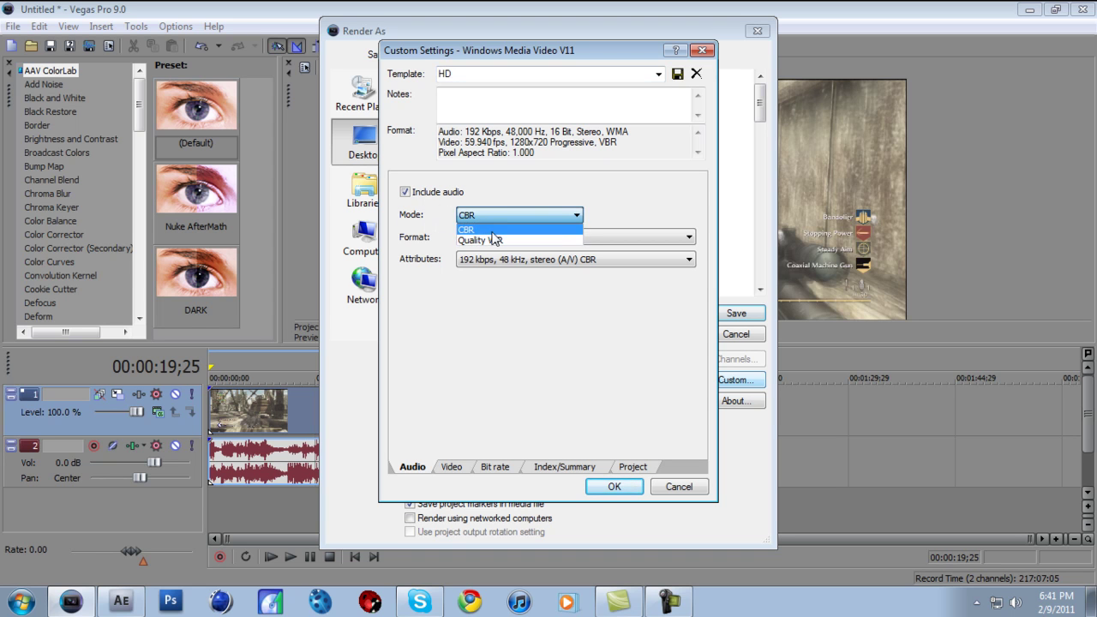
click(494, 238)
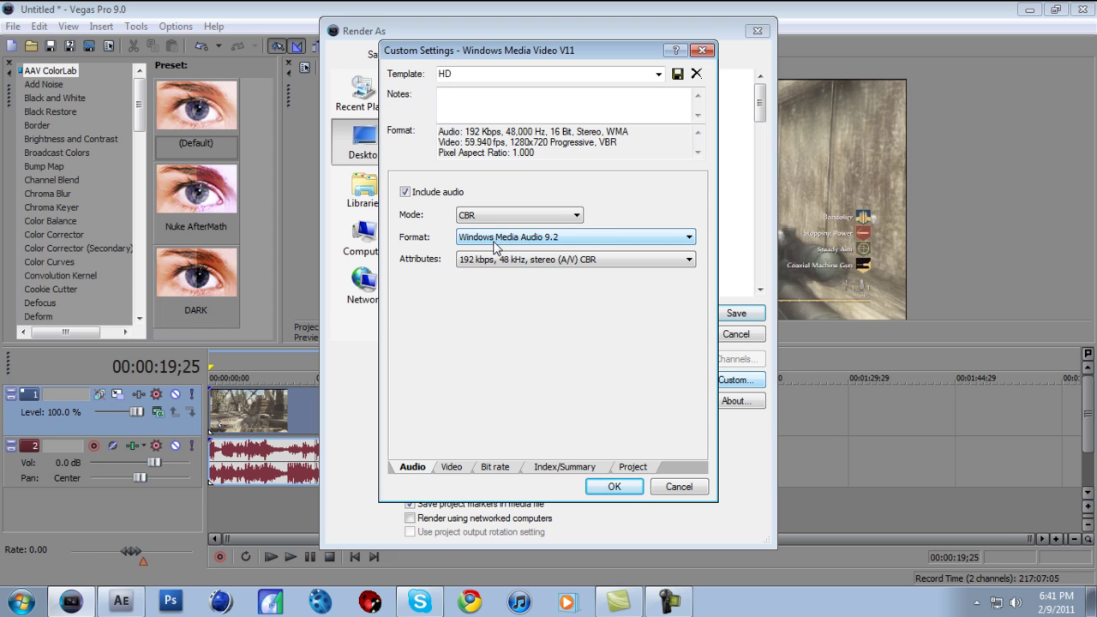
click(550, 240)
click(550, 261)
click(451, 467)
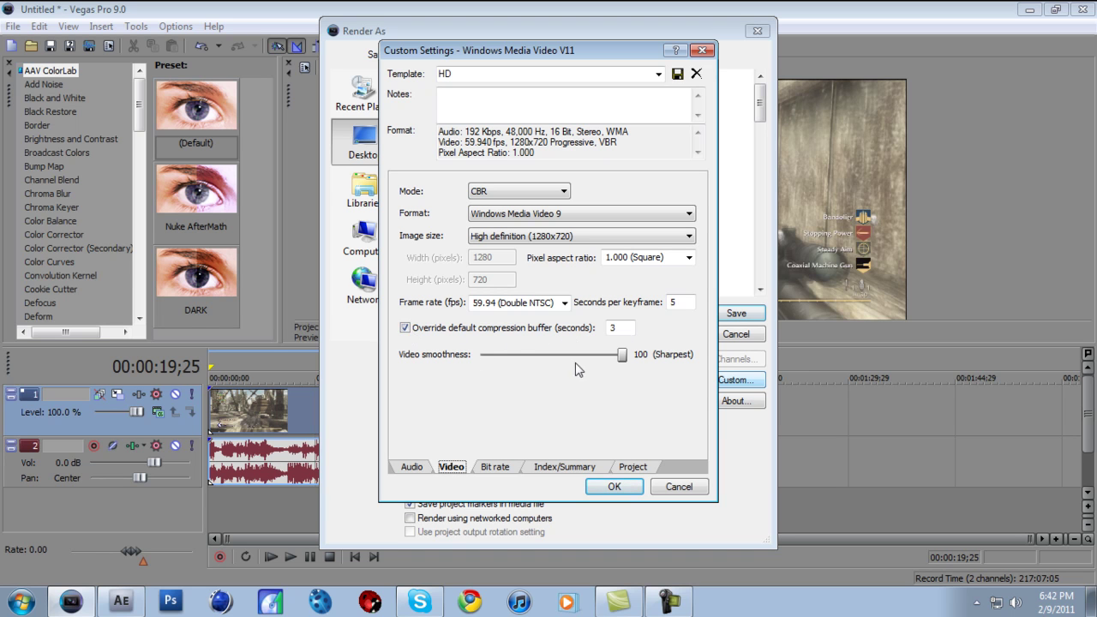
click(625, 360)
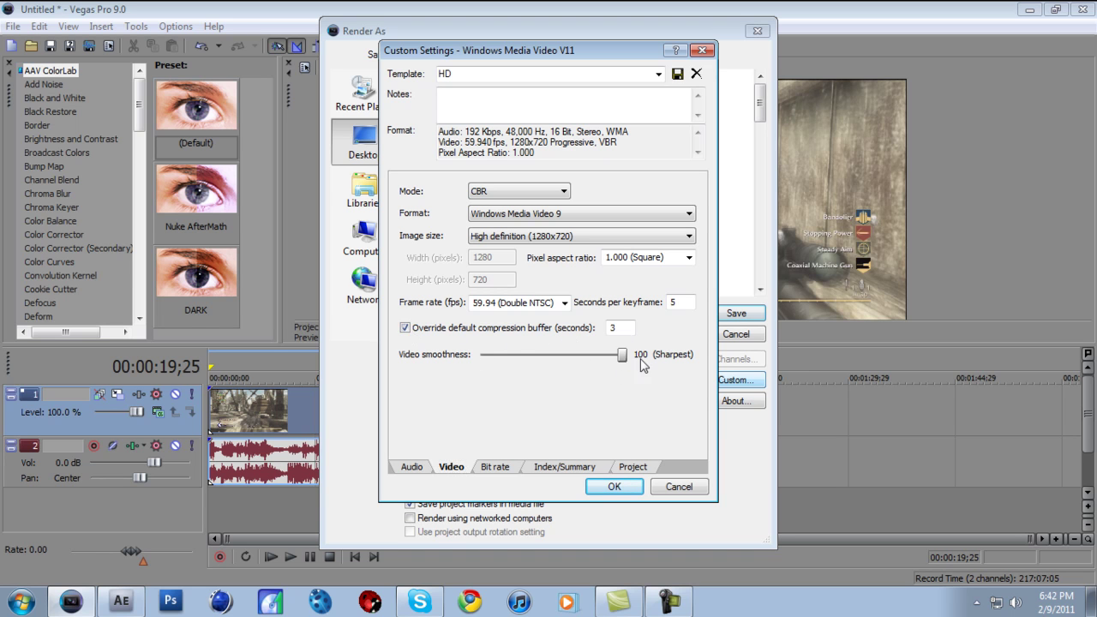
Review the template's Internet/LAN target bit rate, index and summary options, and video rendering quality.
click(496, 467)
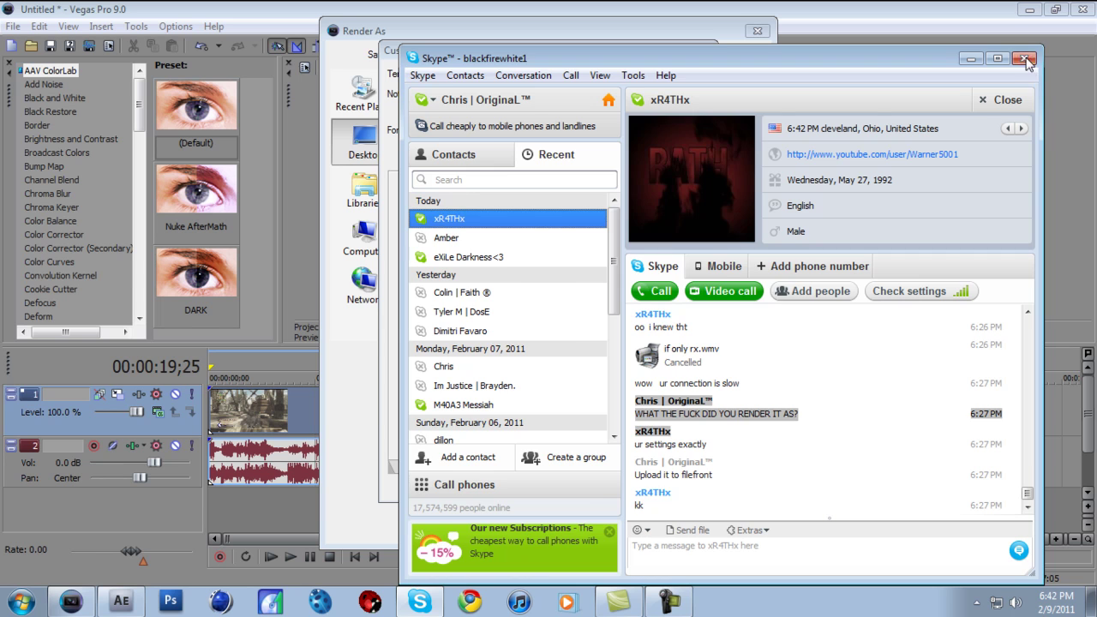
click(659, 252)
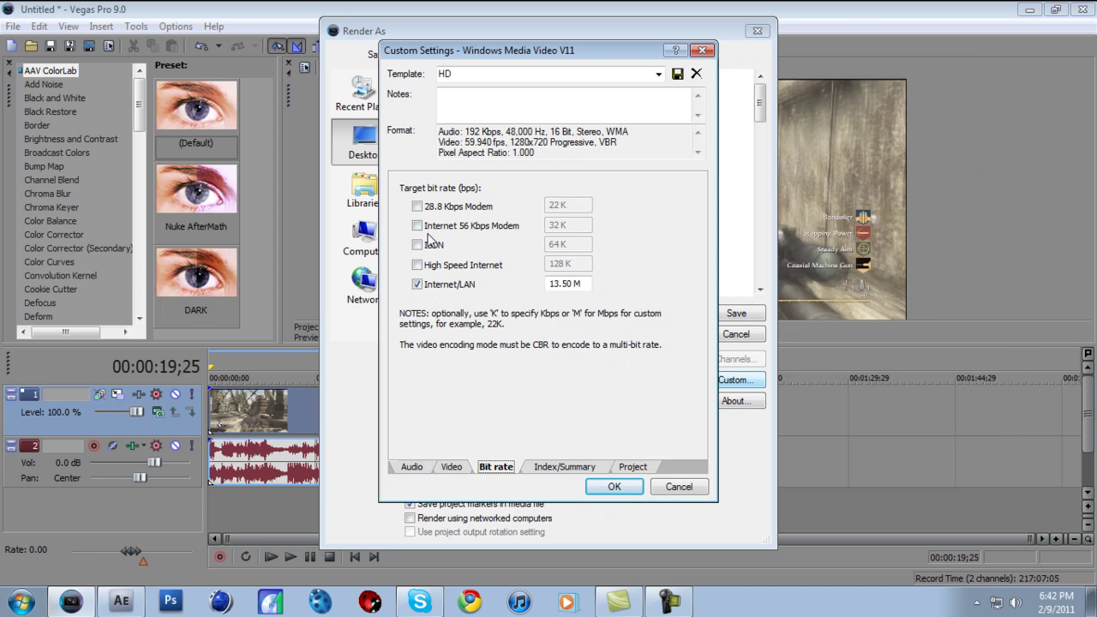
click(419, 283)
double_click(582, 282)
click(589, 283)
click(579, 467)
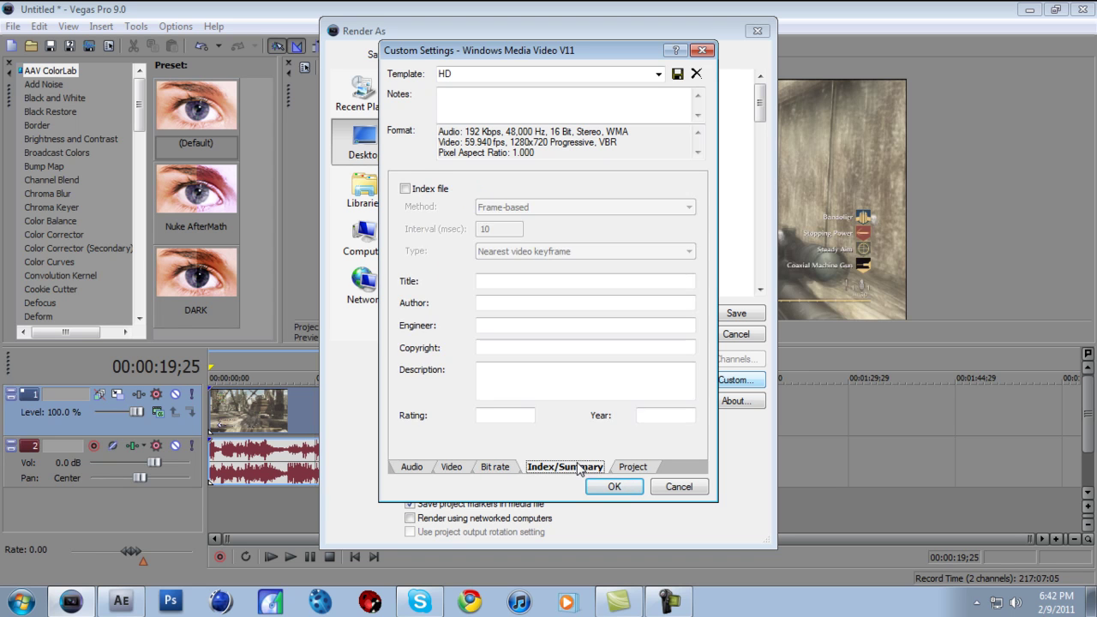
click(626, 467)
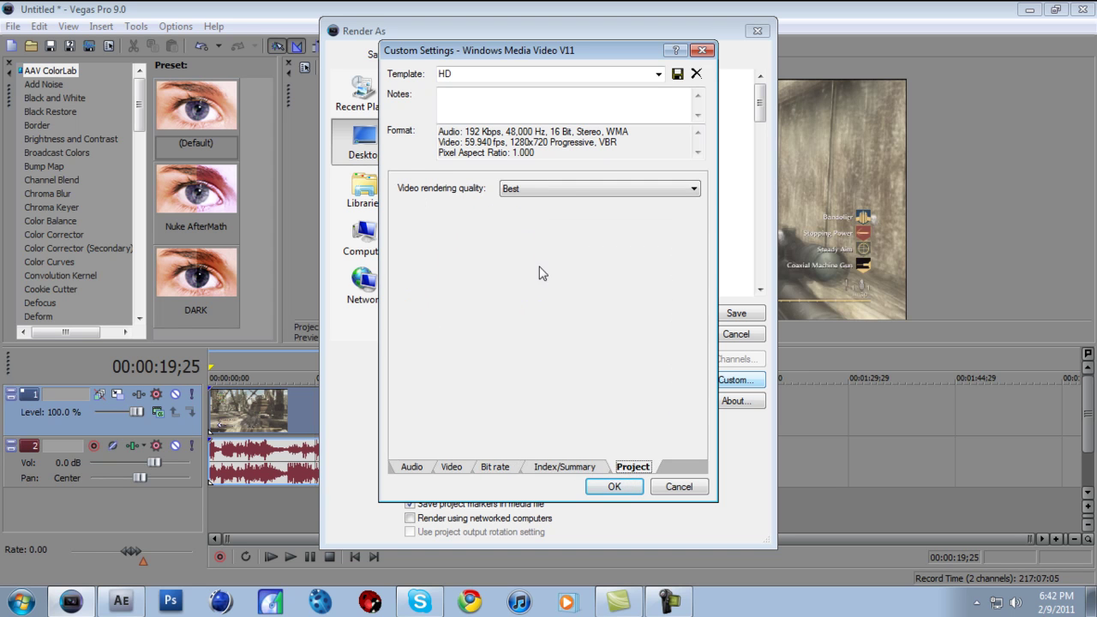
click(527, 190)
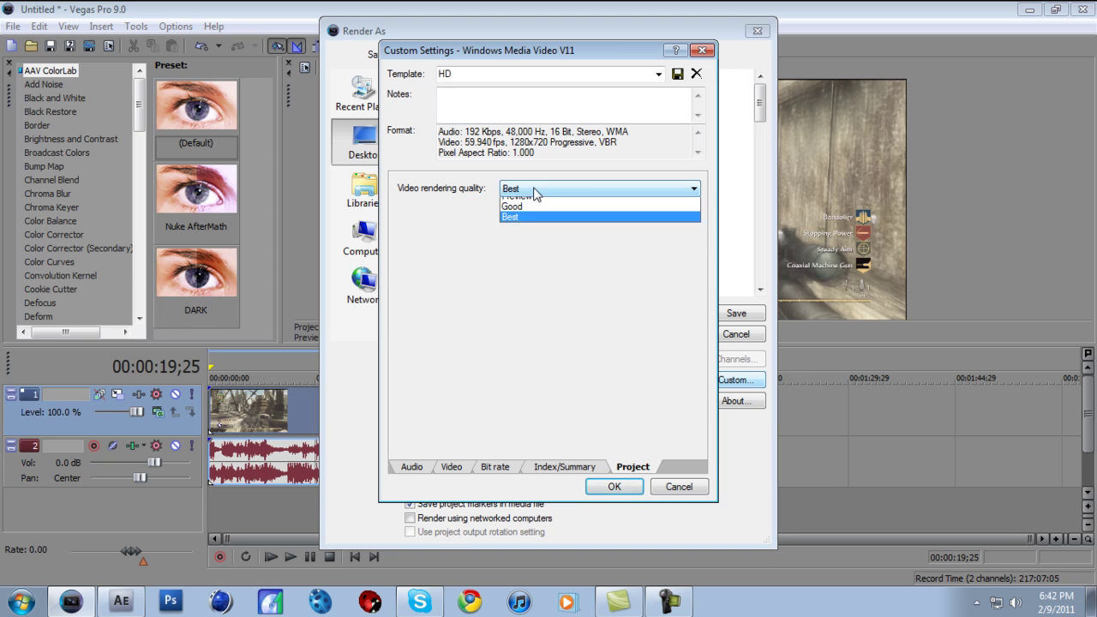
click(526, 244)
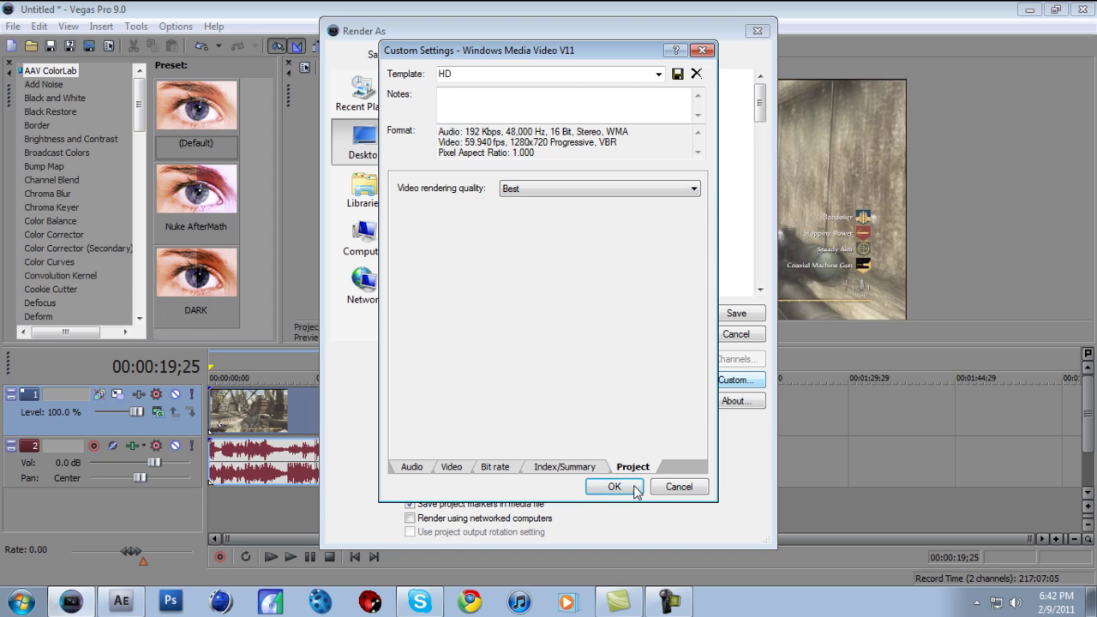
Check the render template's name field and leave the custom settings and Render As dialogs without rendering.
double_click(457, 75)
click(526, 102)
click(531, 77)
click(464, 77)
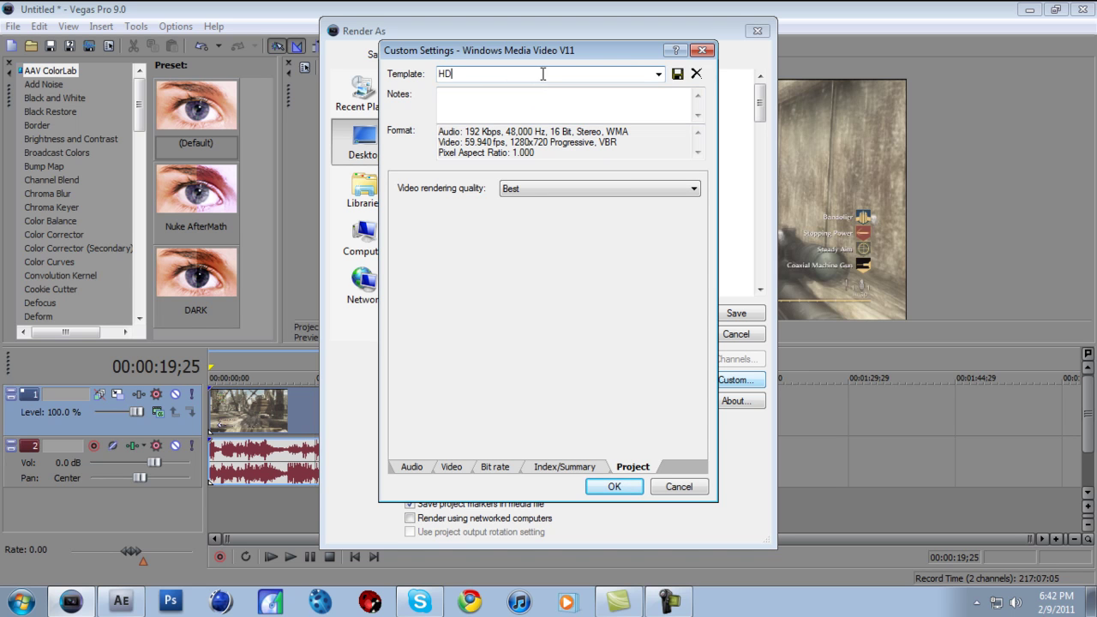
click(702, 50)
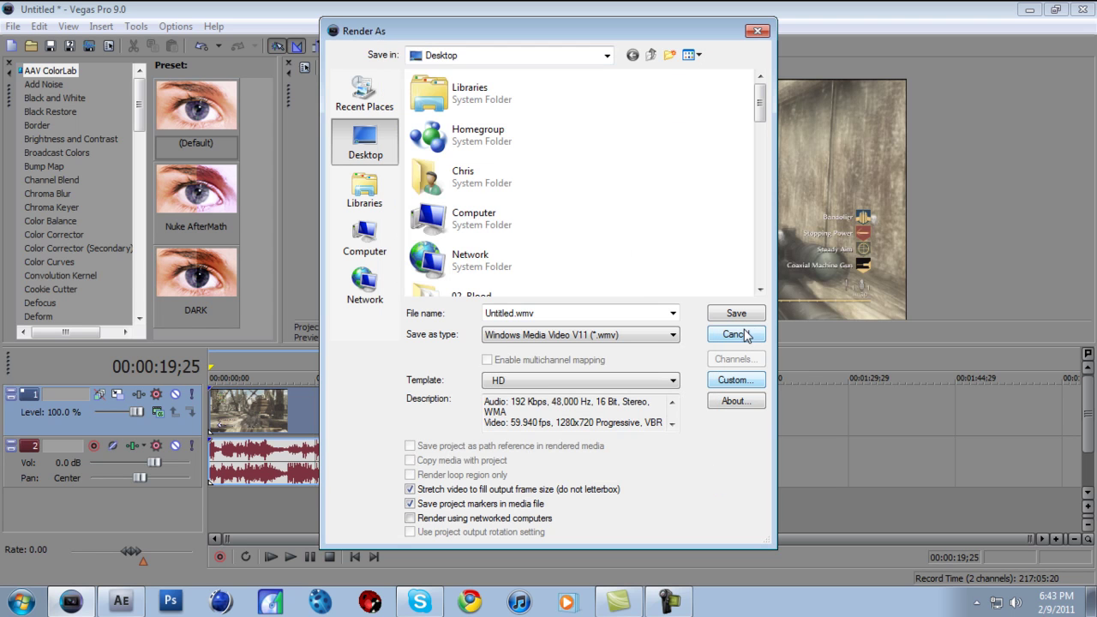
click(744, 333)
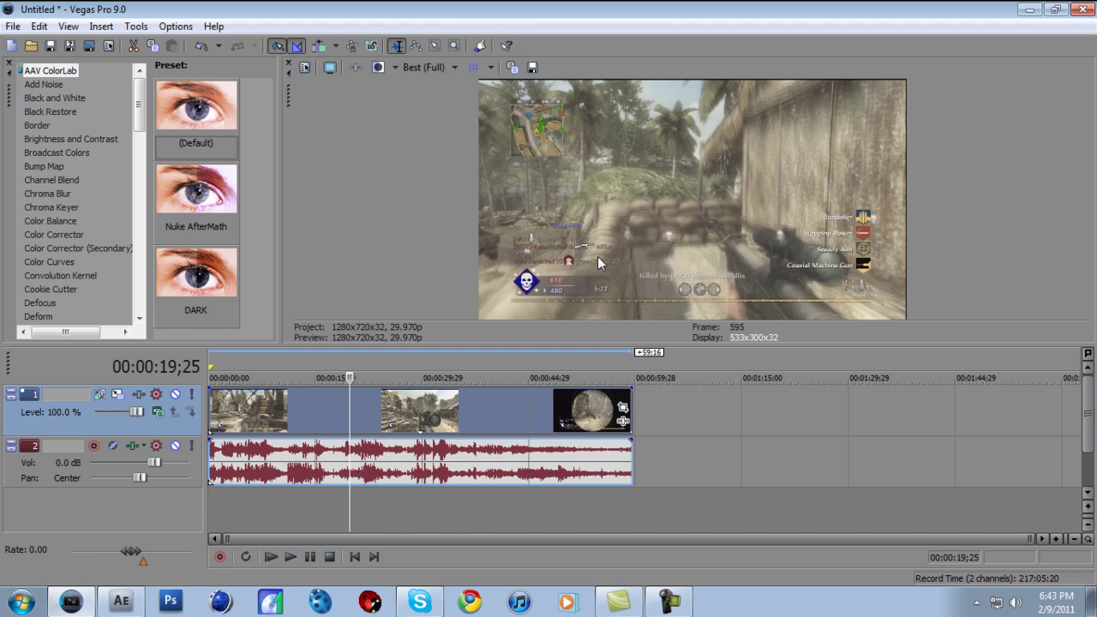
Look at the open composition in After Effects and return to Vegas Pro.
click(121, 603)
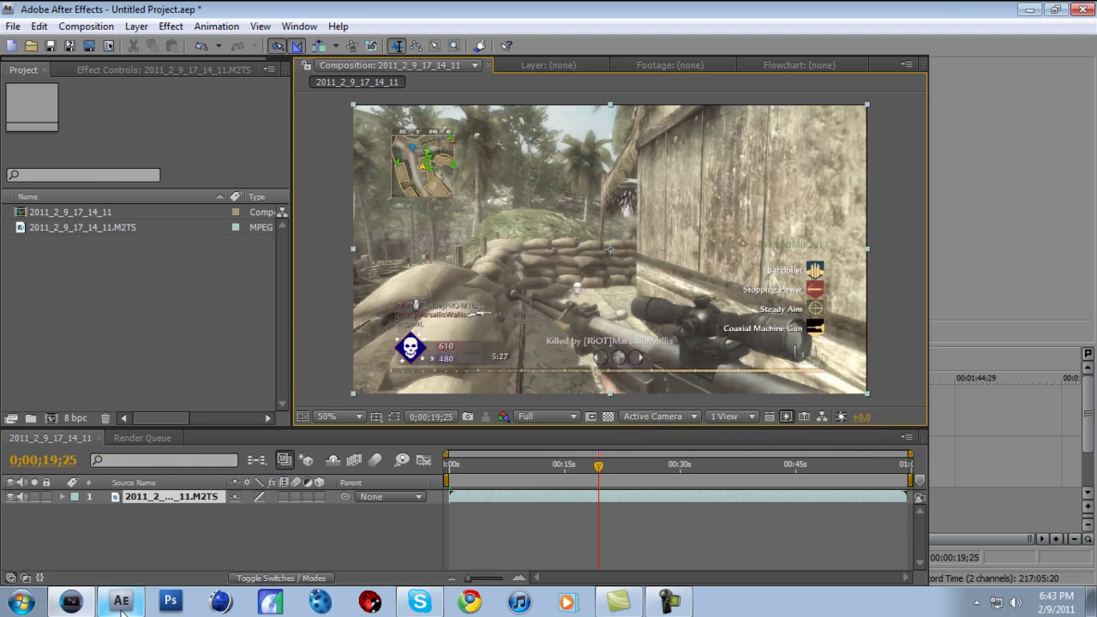
click(71, 602)
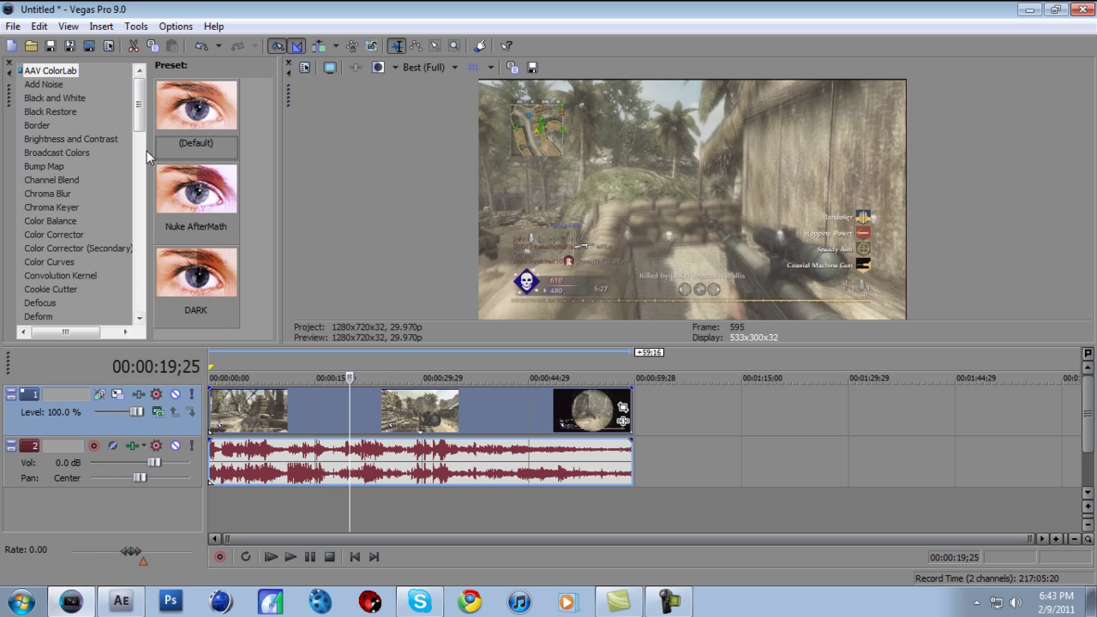
drag(140, 127, 150, 101)
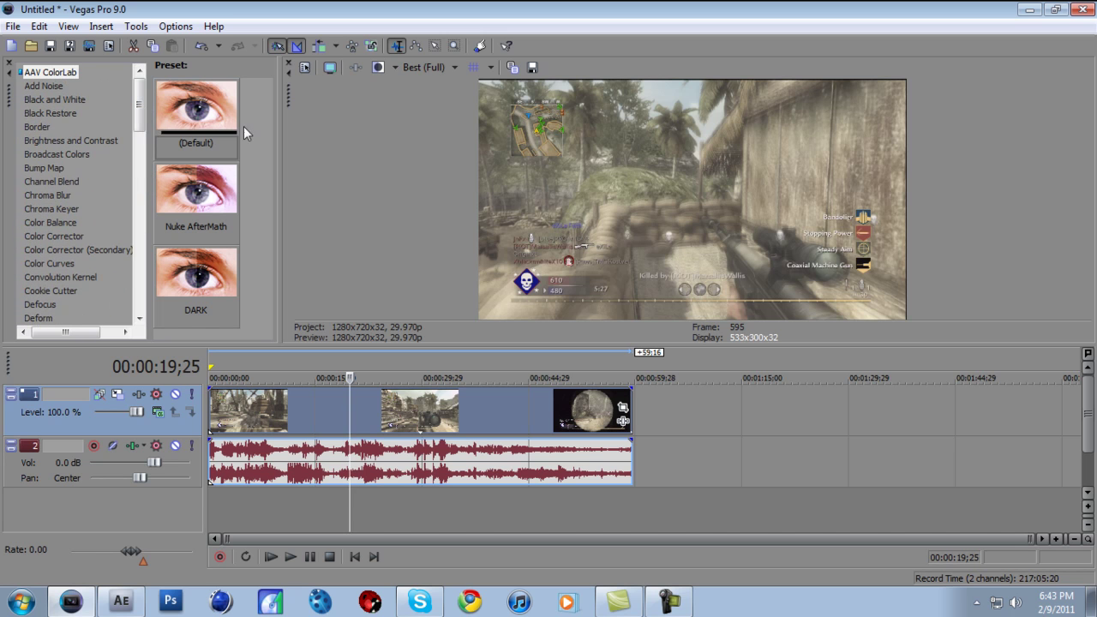
Open the pan/crop settings of the gameplay video event on track 1.
click(623, 408)
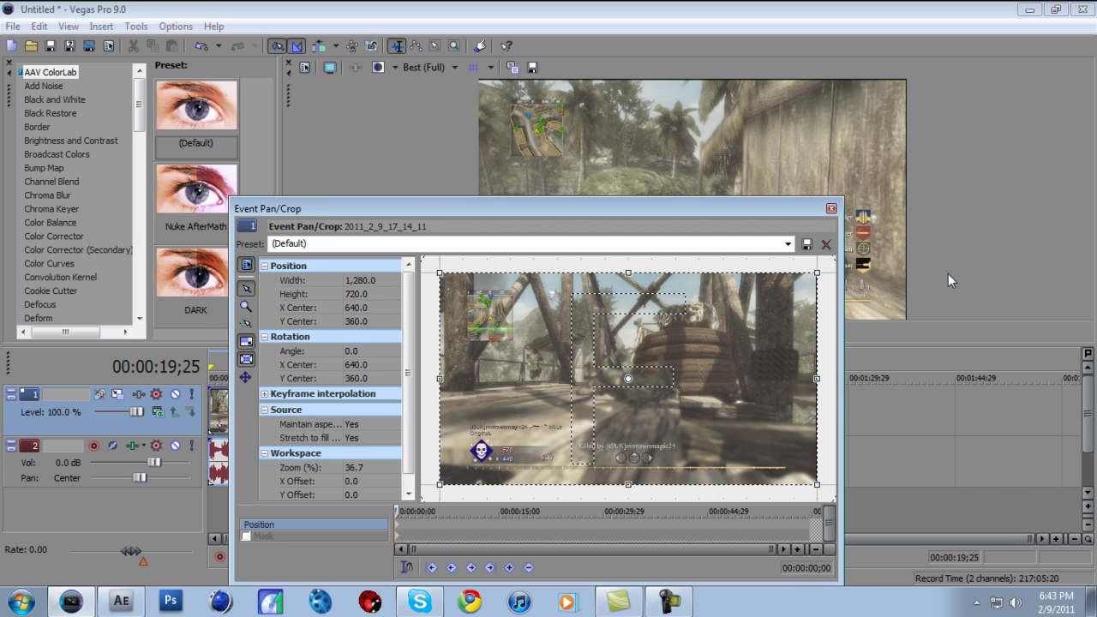
Try the HD PVR CROP preset on the video event and restore the Default crop preset.
click(787, 243)
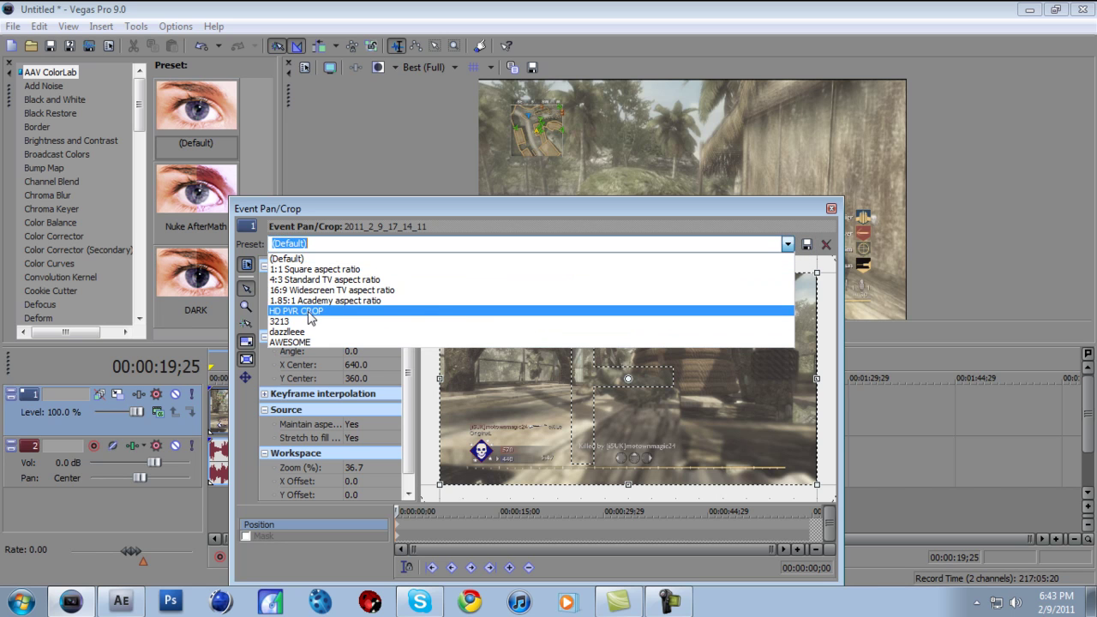
click(291, 311)
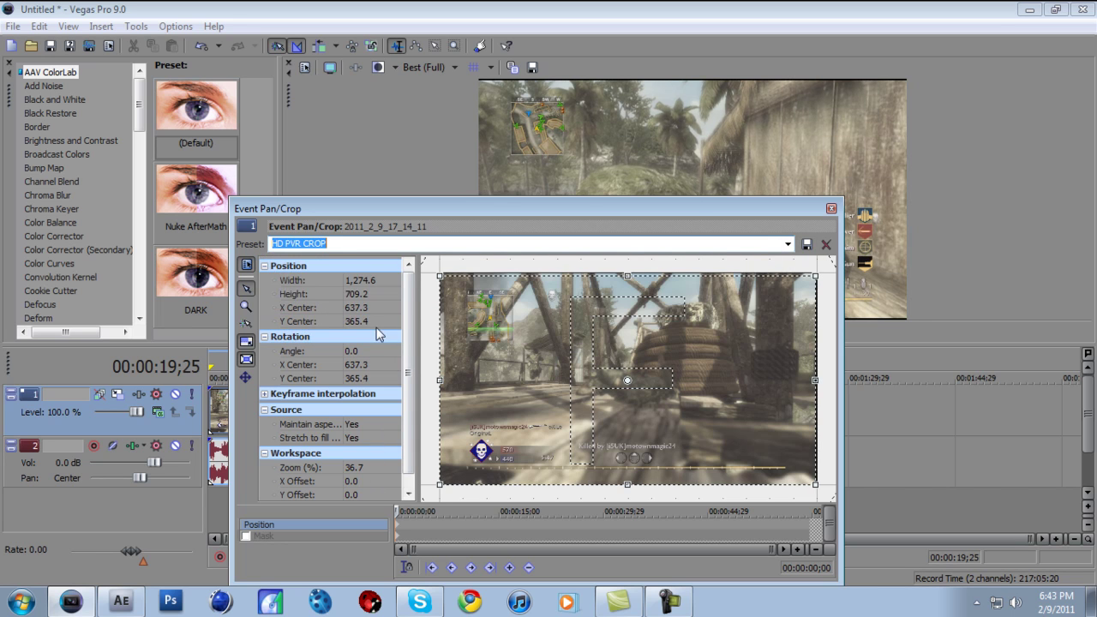
click(788, 243)
click(536, 256)
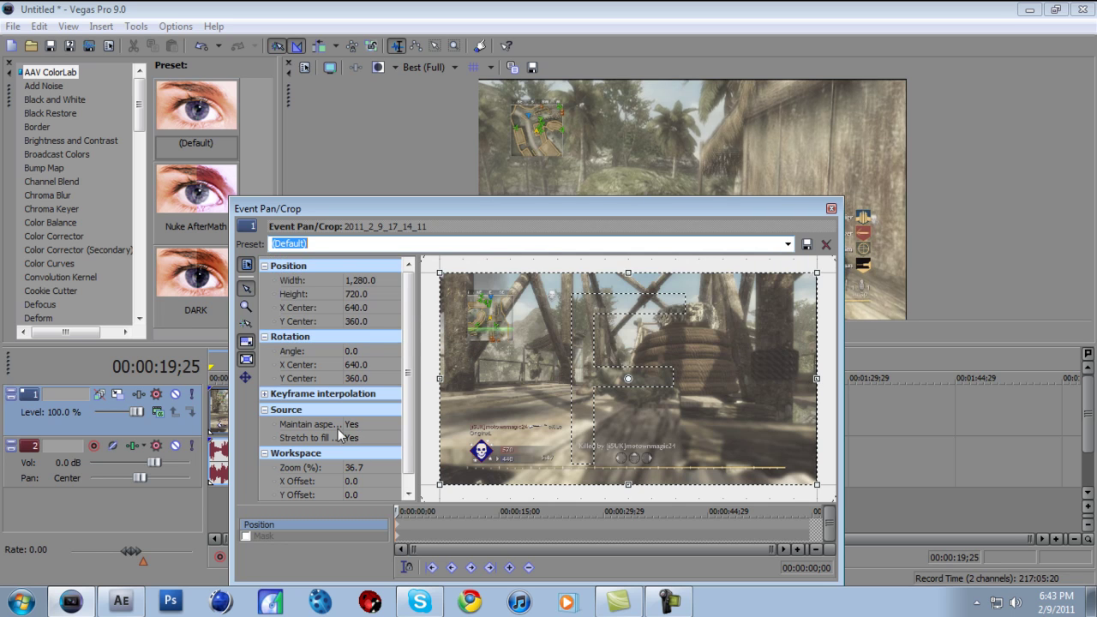
Turn off Maintain aspect ratio for the video event and shrink its crop frame to about 1,260.6 by 709.1.
click(264, 410)
click(265, 411)
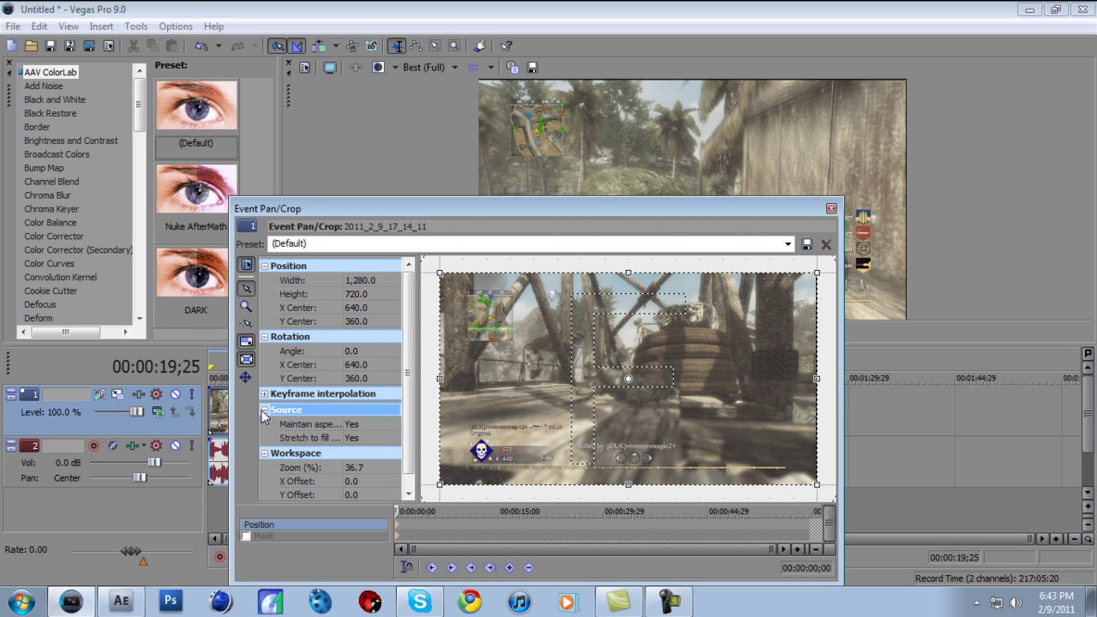
click(350, 426)
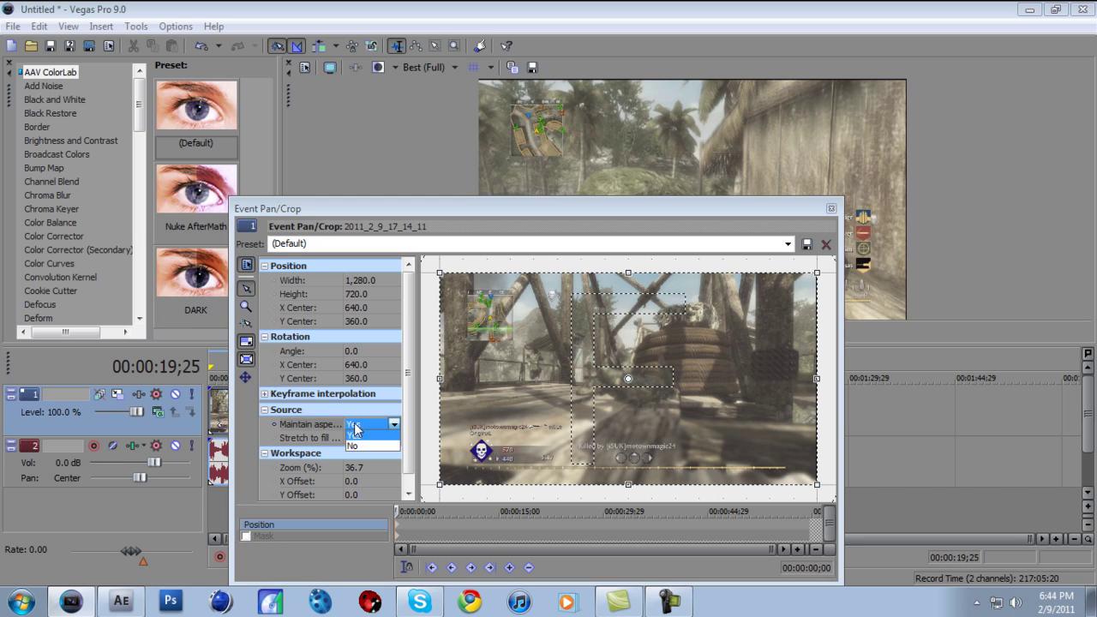
click(357, 443)
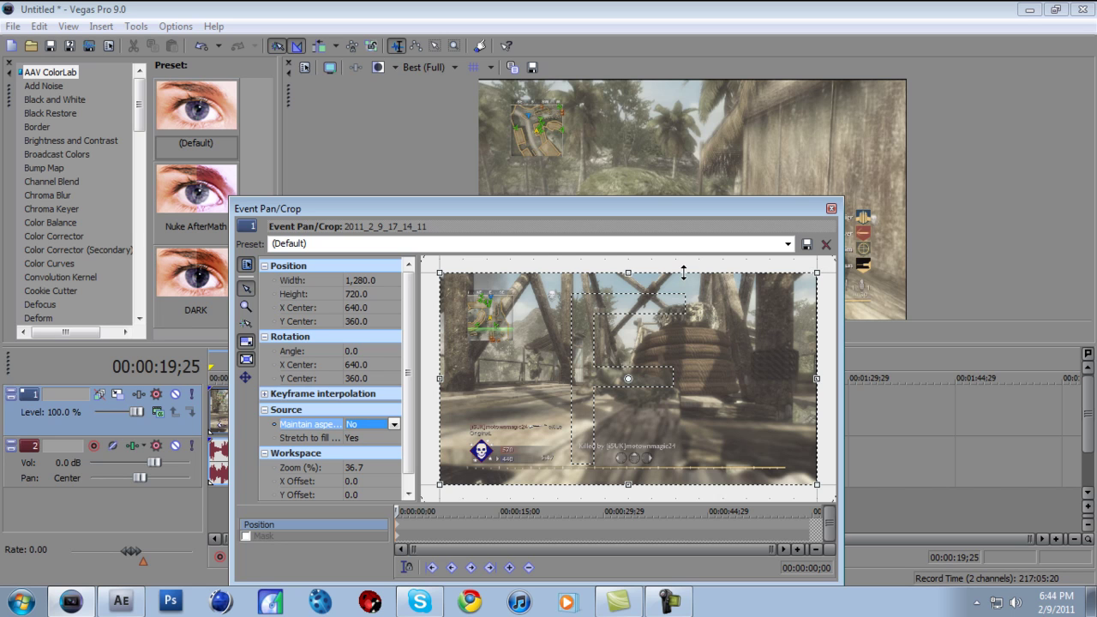
drag(685, 274, 685, 275)
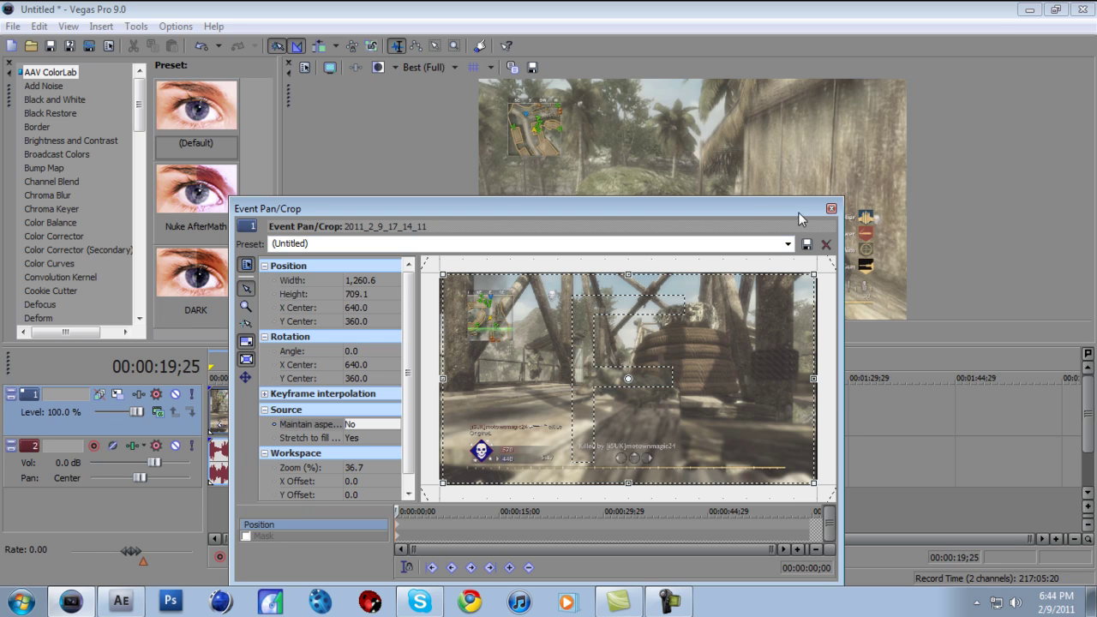
click(831, 209)
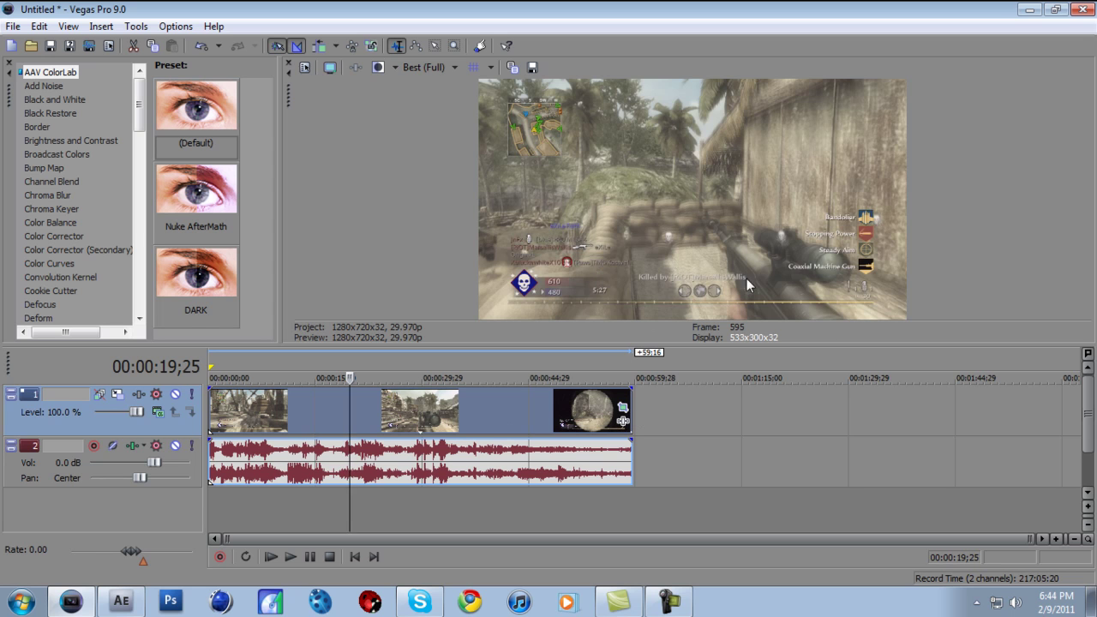
click(660, 605)
click(658, 605)
Set the gameplay video event's resampling switch to Disable resample in its properties.
right_click(541, 408)
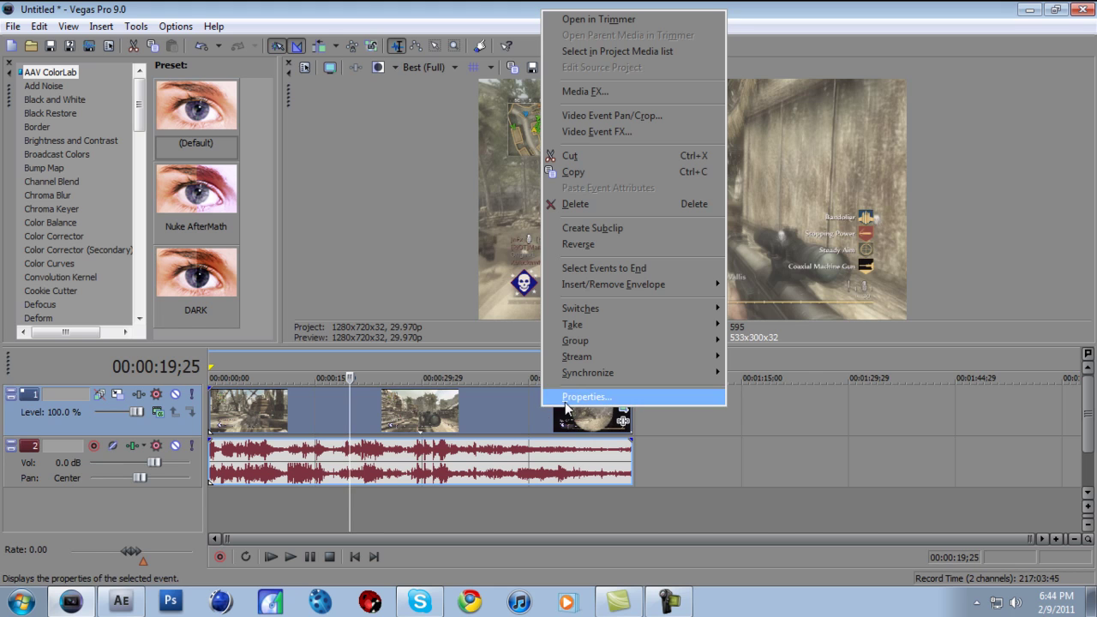
click(570, 397)
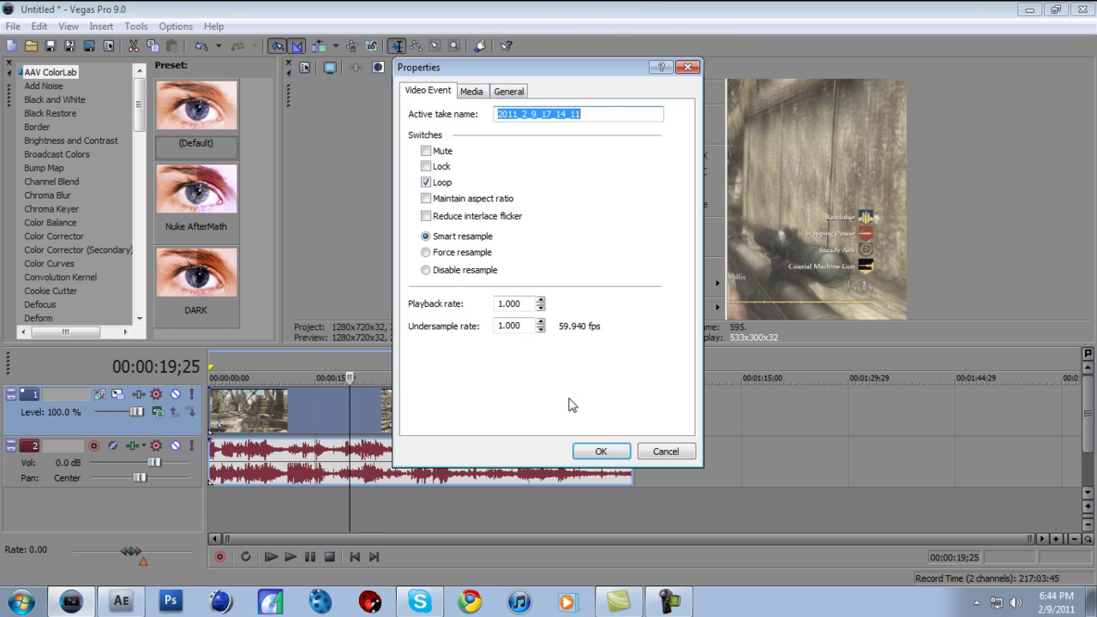
click(435, 271)
click(609, 455)
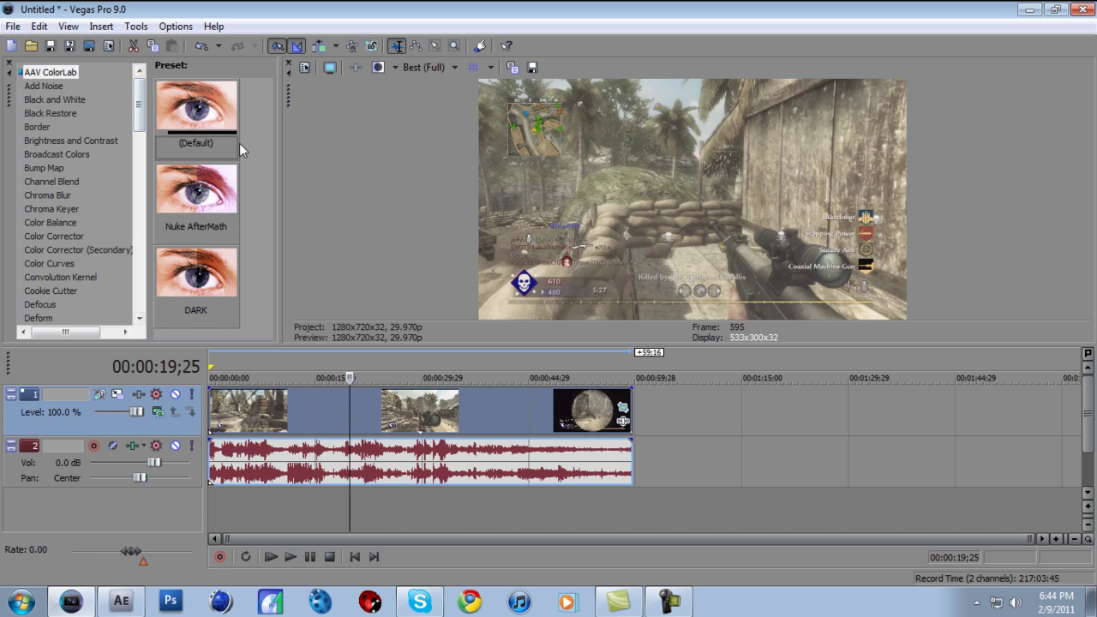
Apply the Sharpen effect with the Reset to None preset to the gameplay video event and close its settings.
drag(139, 117, 139, 291)
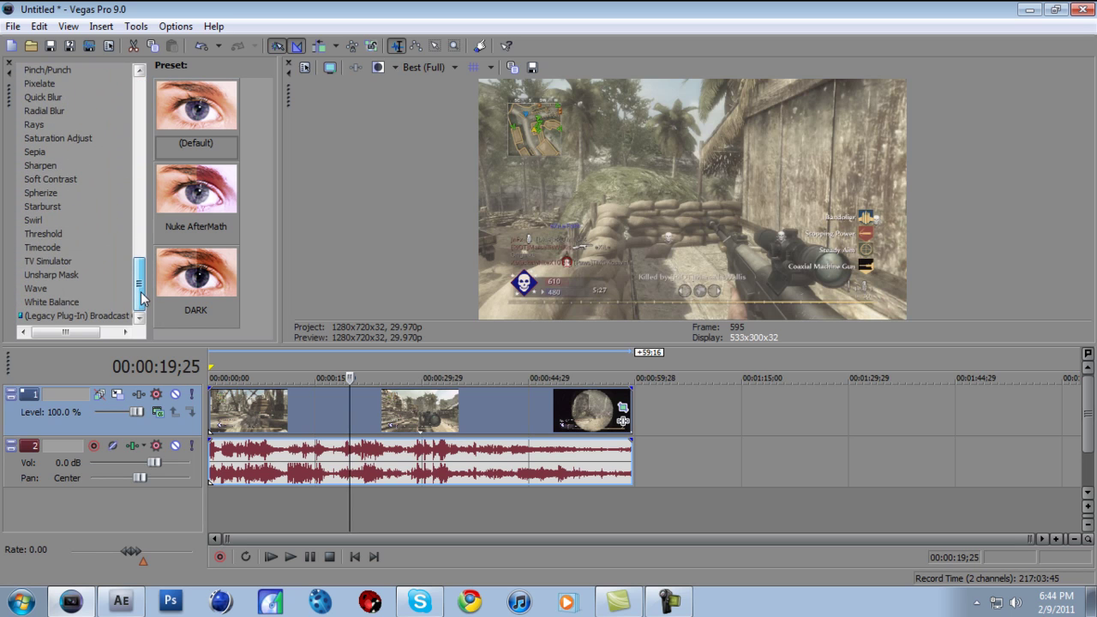
click(40, 167)
drag(196, 107, 337, 245)
drag(355, 404, 358, 405)
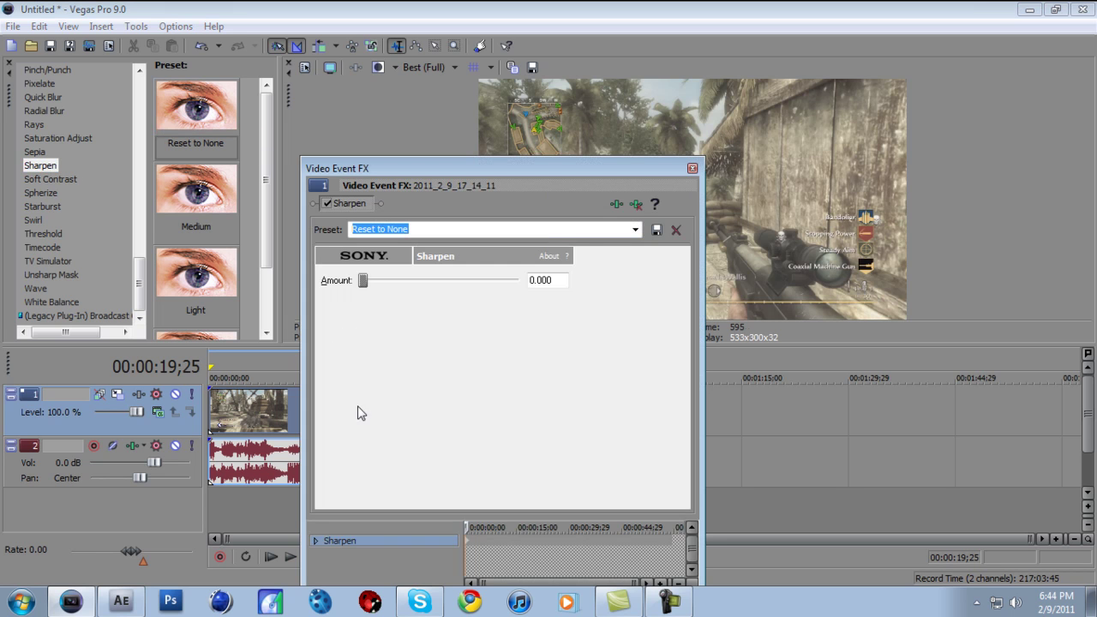
click(692, 170)
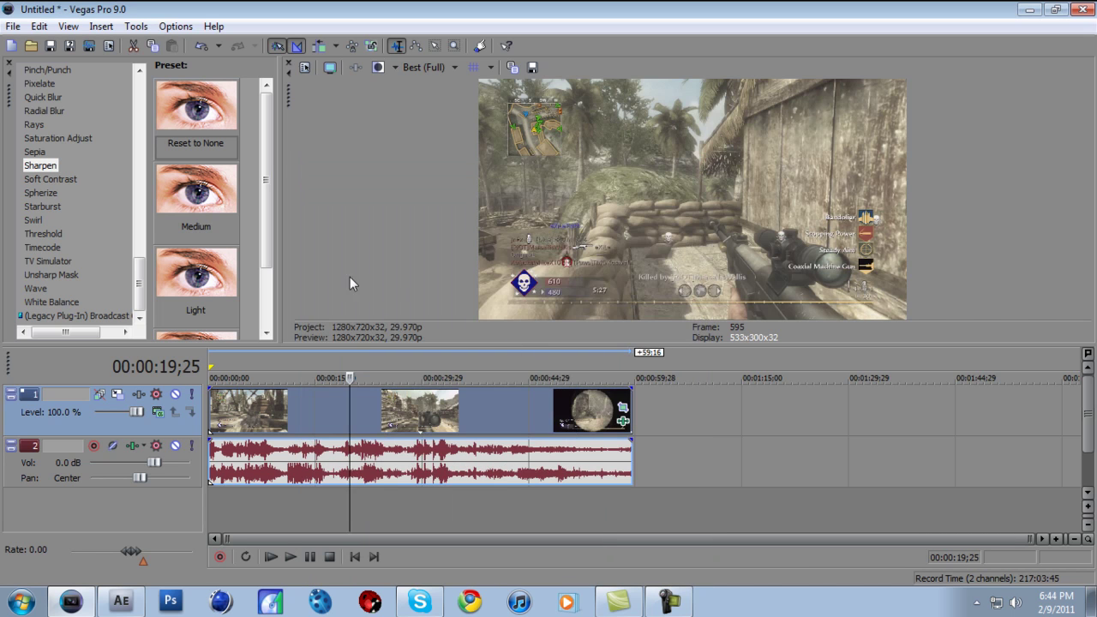
Apply the Color Corrector effect with the Studio RGB to Computer RGB preset to the gameplay video event and close its settings.
scroll(140, 313, up, 7)
scroll(162, 120, up, 5)
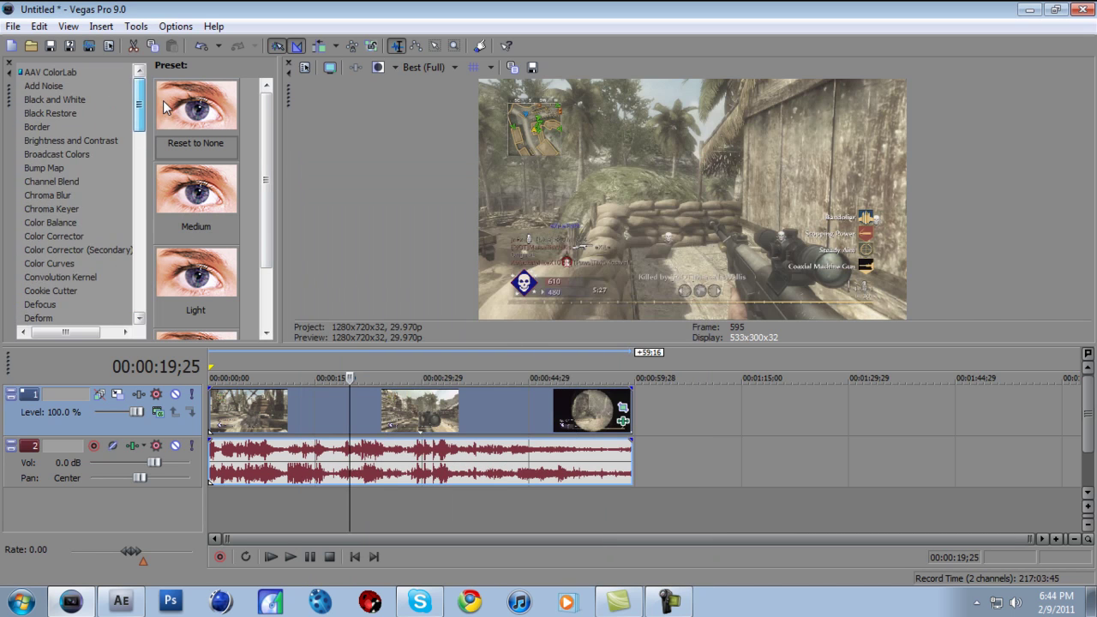
scroll(141, 122, down, 2)
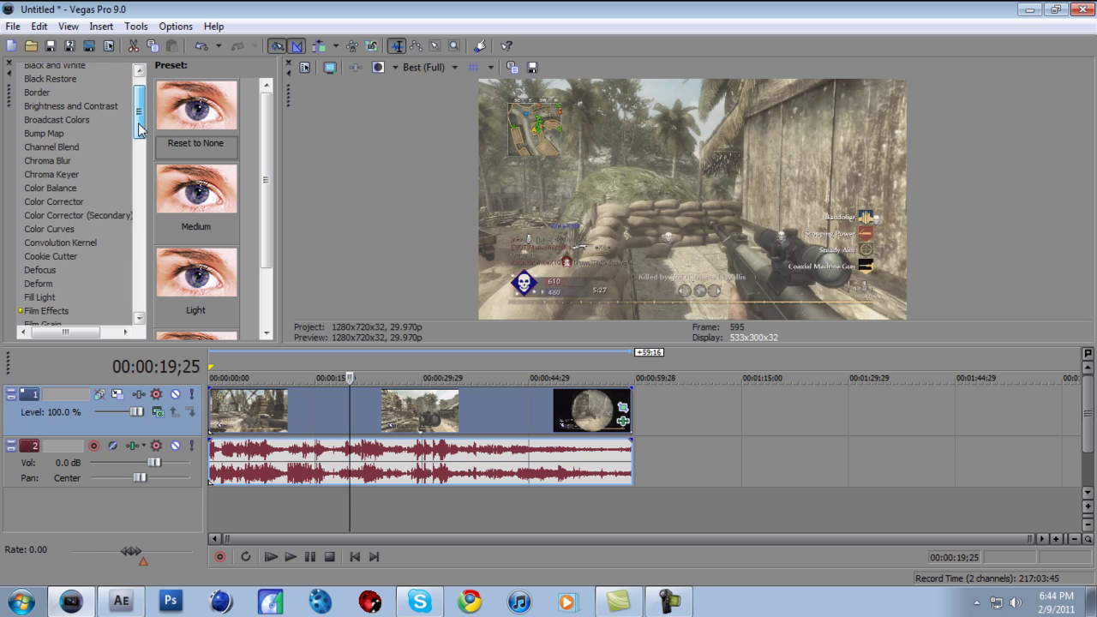
click(43, 187)
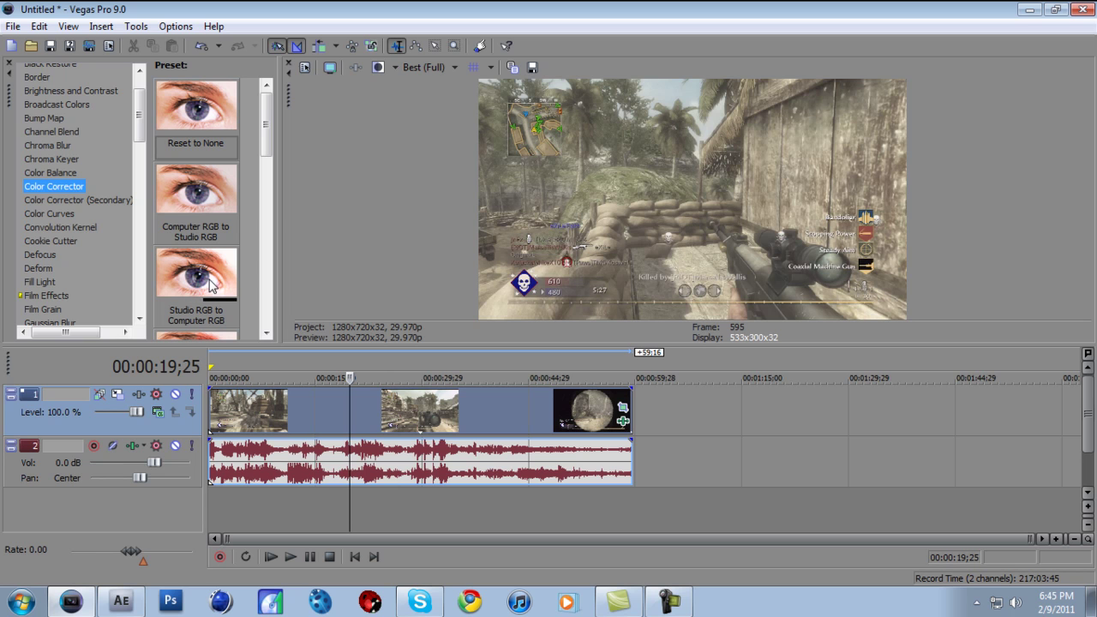
drag(211, 283, 390, 397)
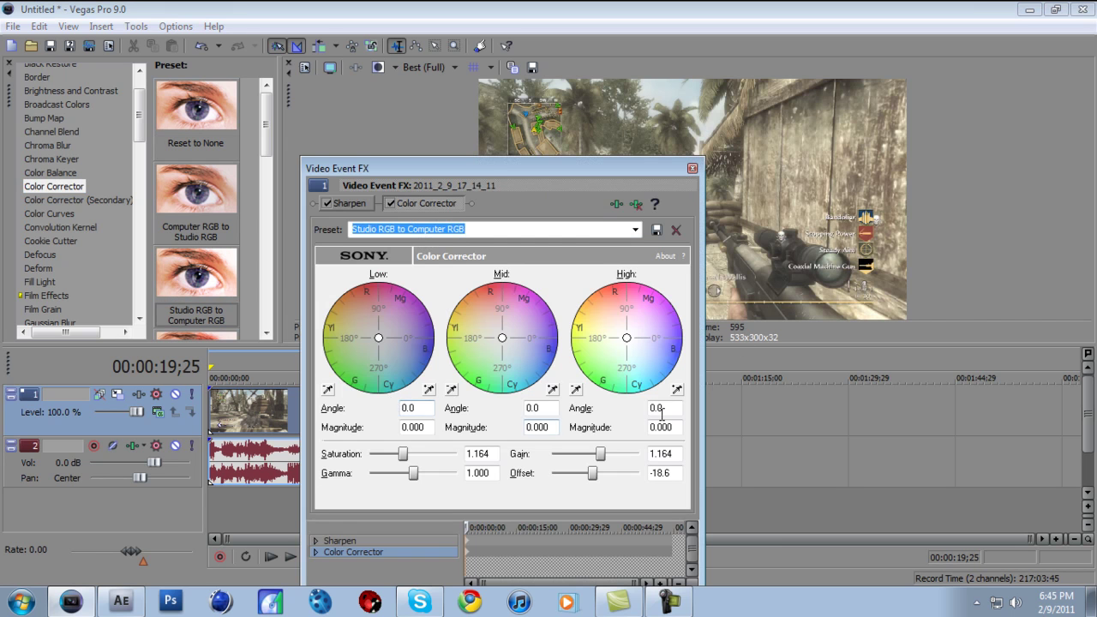
click(692, 168)
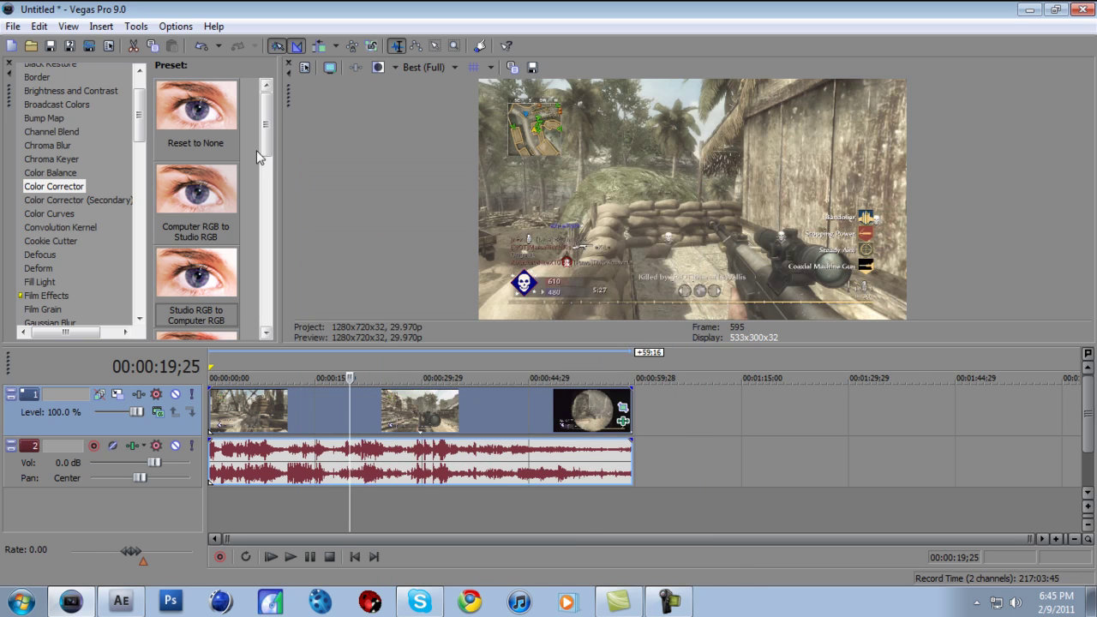
Add a second Color Corrector effect with the Reset to None preset to the video event, keeping the video preview in view.
scroll(265, 152, down, 1)
click(70, 200)
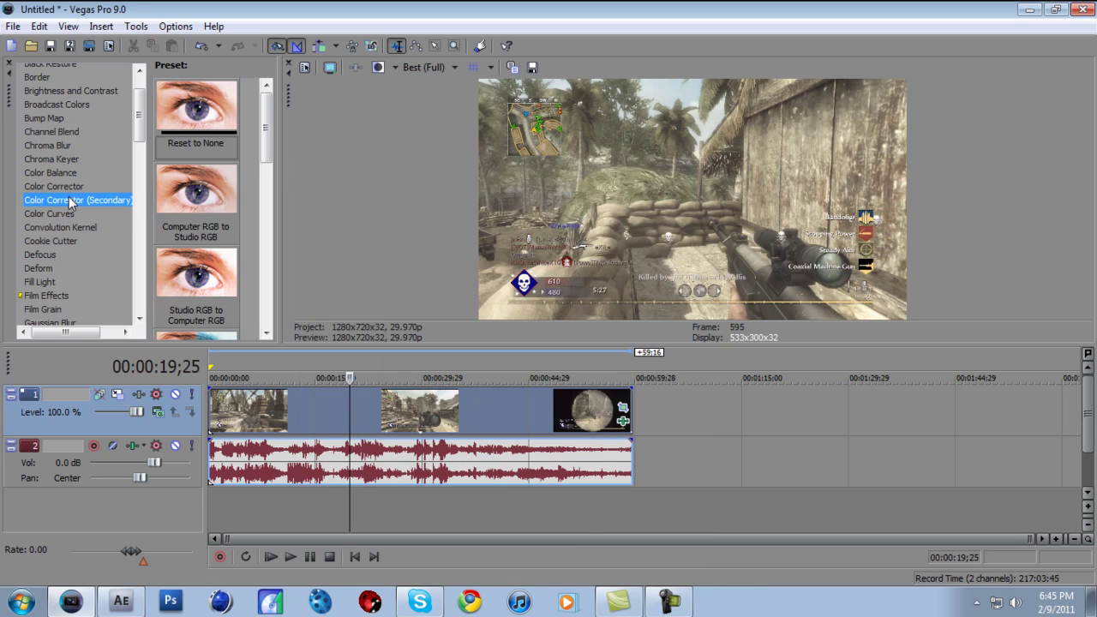
click(65, 186)
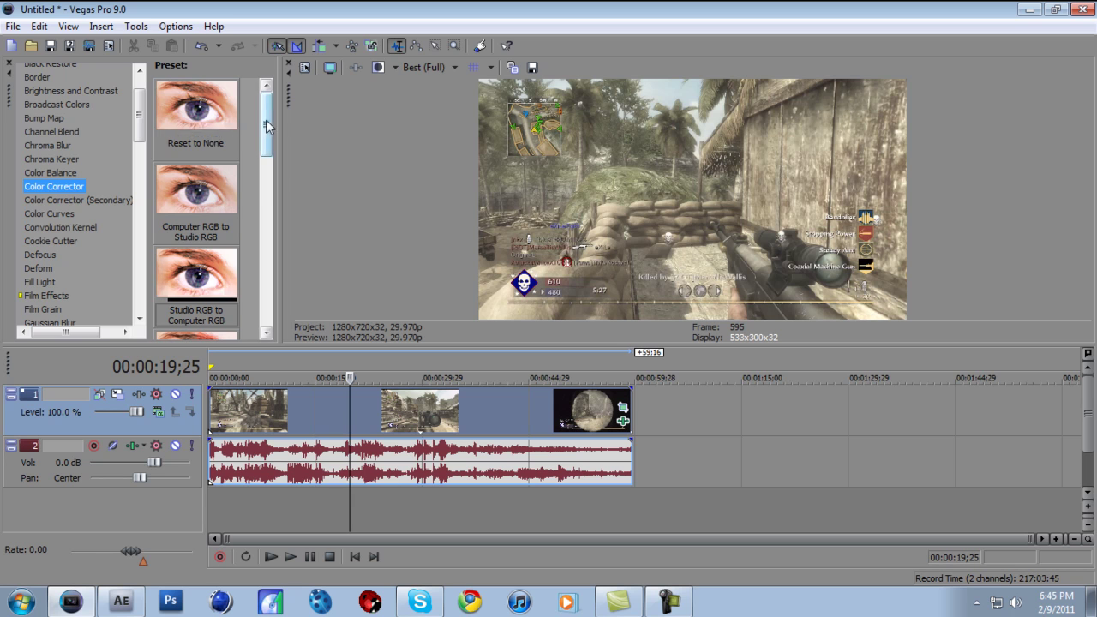
drag(212, 125, 401, 416)
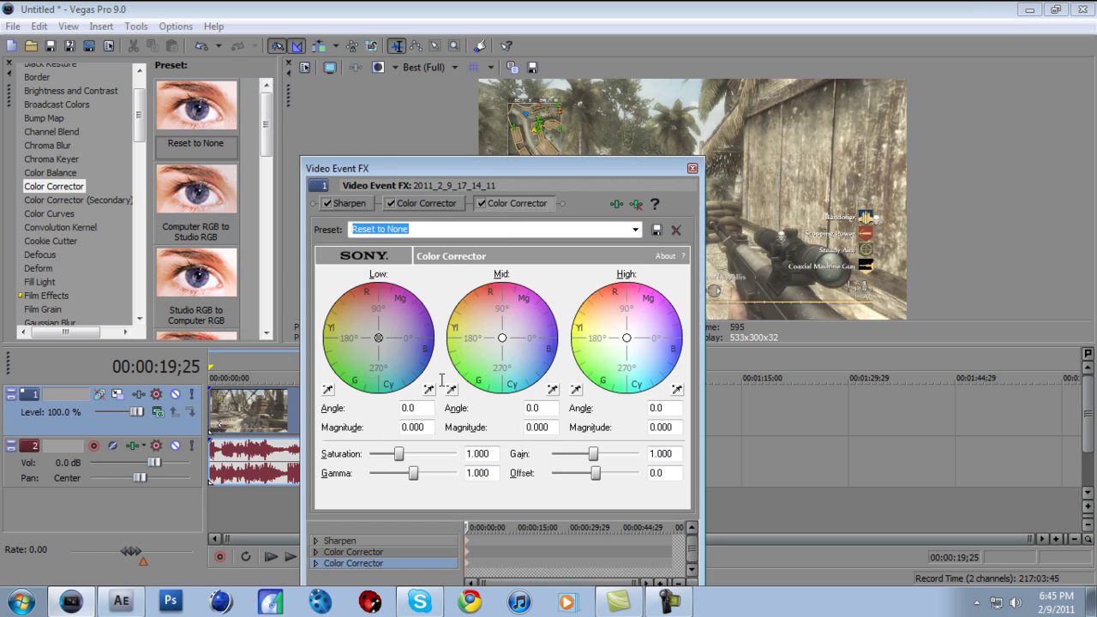
drag(520, 176, 400, 137)
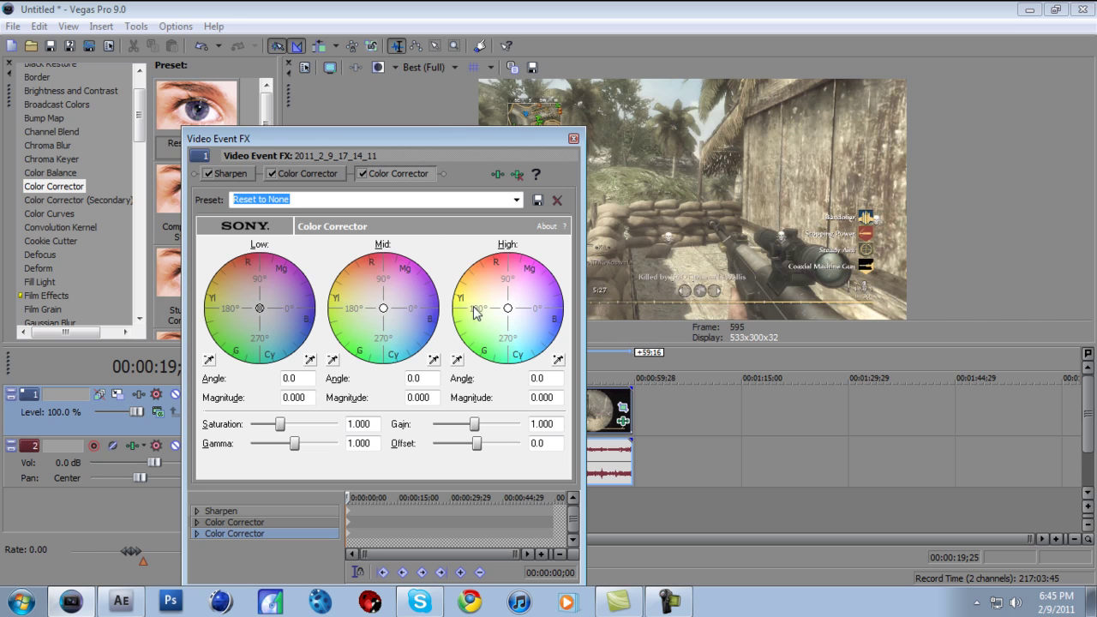
drag(437, 141, 402, 183)
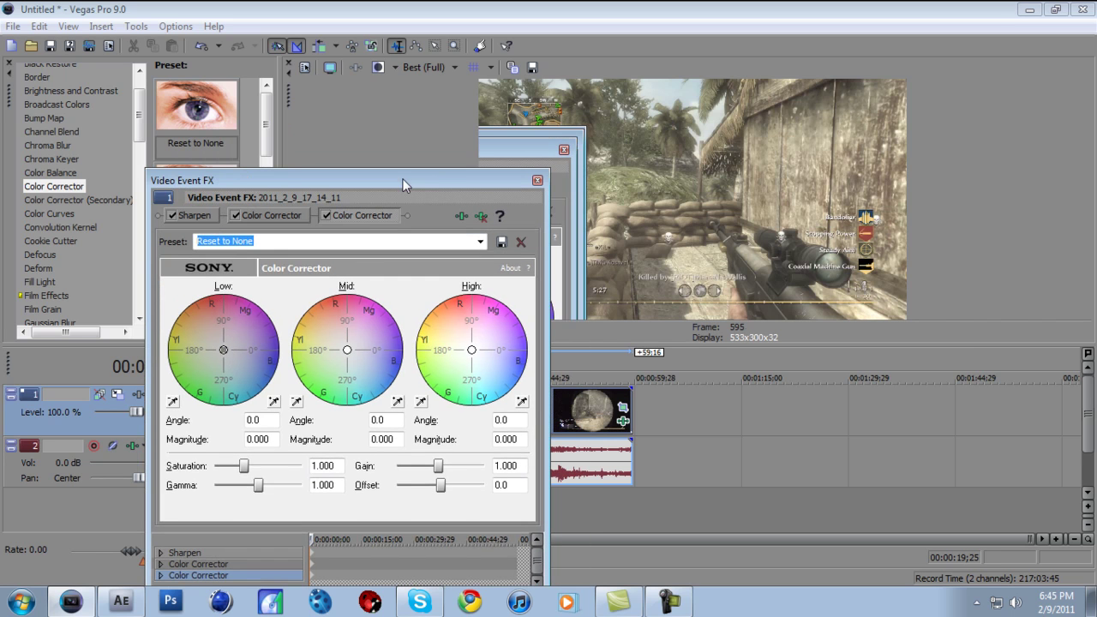
Shift the second Color Corrector's High wheel to about 313.0°/0.318, Mid to 309.5°/0.341 and Low to 68.2°/0.250, and close its settings.
drag(472, 350, 498, 378)
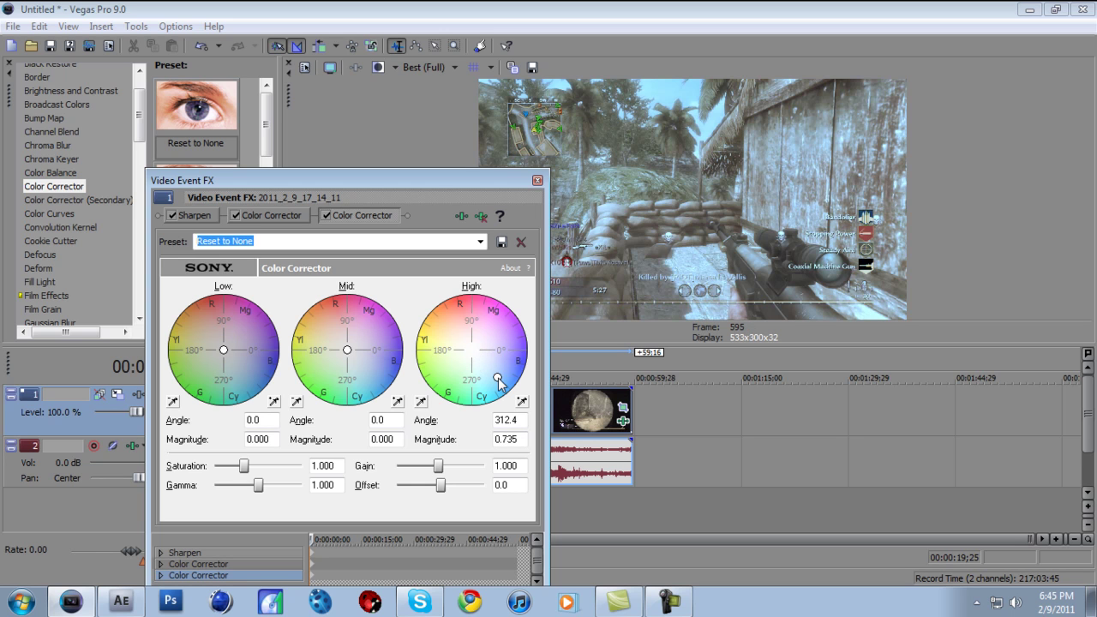
drag(497, 378, 485, 363)
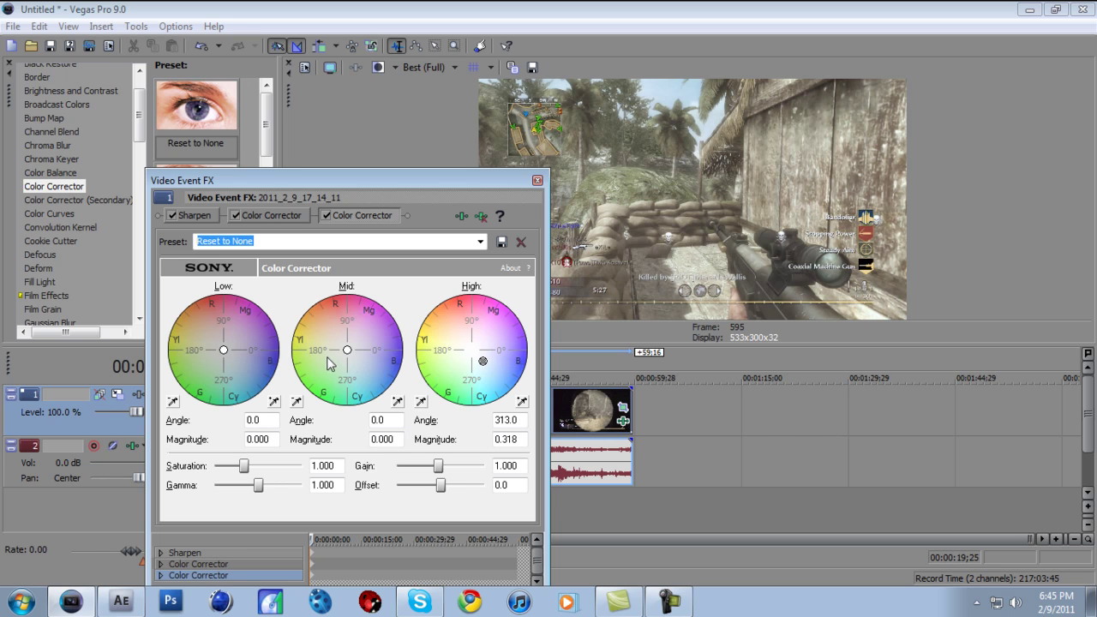
drag(348, 351, 358, 363)
mouse_move(224, 349)
mouse_down()
mouse_move(213, 341)
mouse_move(229, 339)
mouse_up()
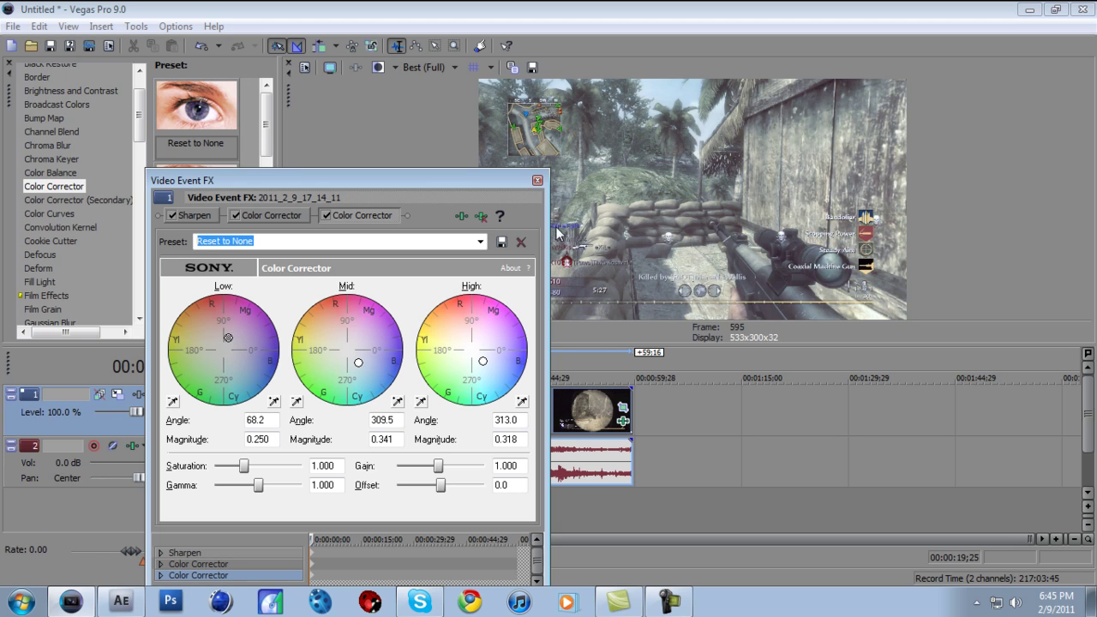
click(537, 180)
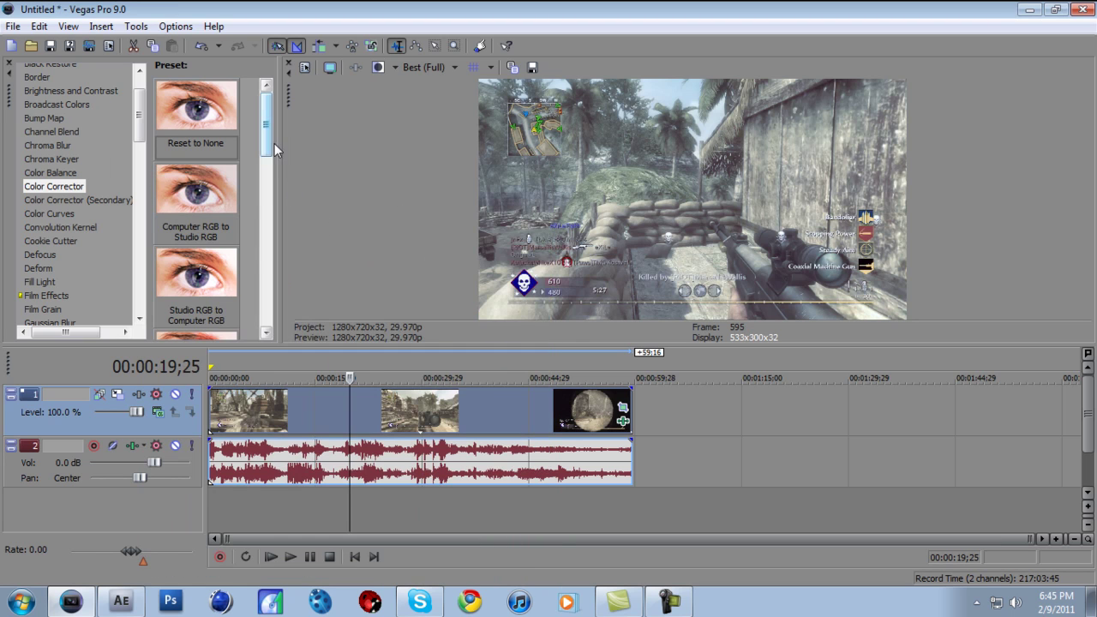
click(373, 70)
click(372, 70)
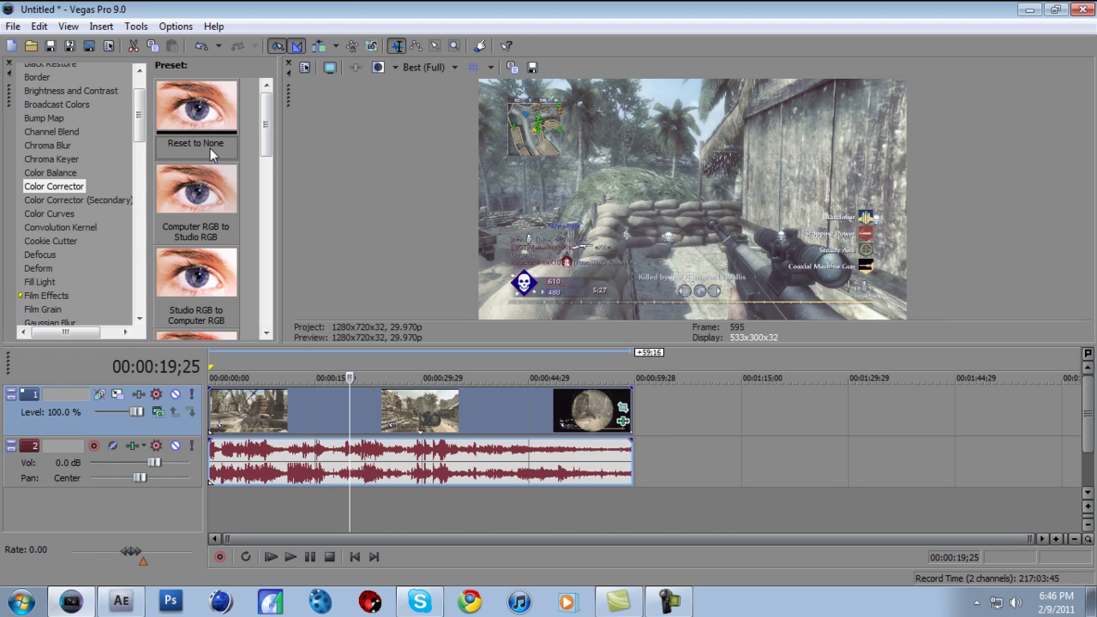
Apply Brightness and Contrast with the Reset to None preset to the video event, raise contrast to about 0.40 and lower brightness slightly.
drag(142, 119, 143, 101)
click(110, 143)
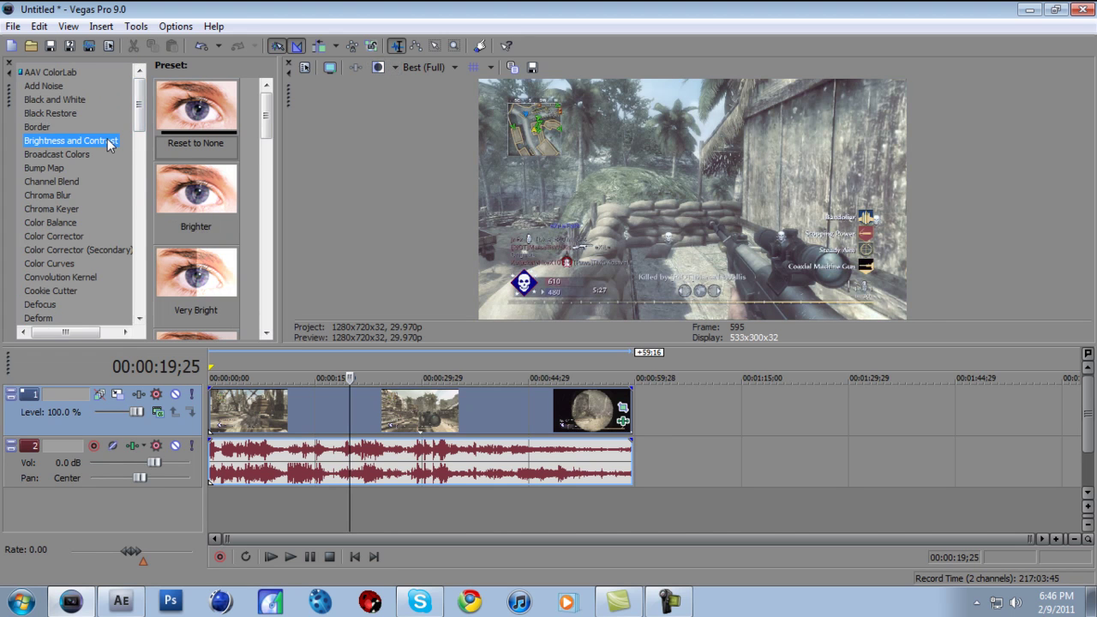
drag(208, 108, 406, 411)
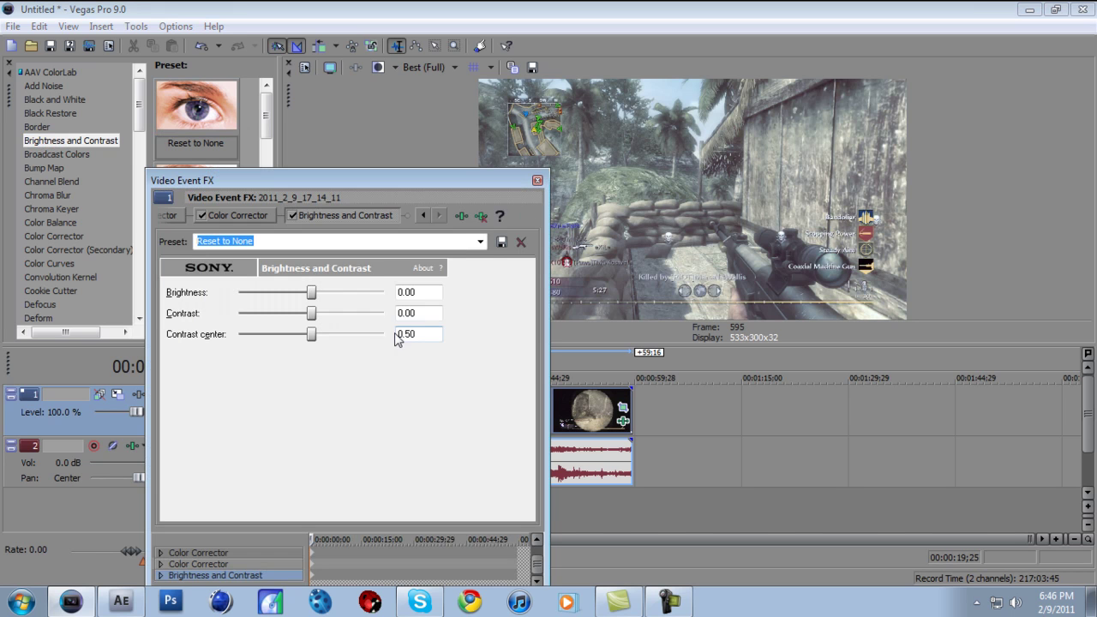
mouse_move(311, 292)
mouse_down()
mouse_move(313, 314)
mouse_move(341, 319)
mouse_move(312, 293)
mouse_move(314, 303)
mouse_up()
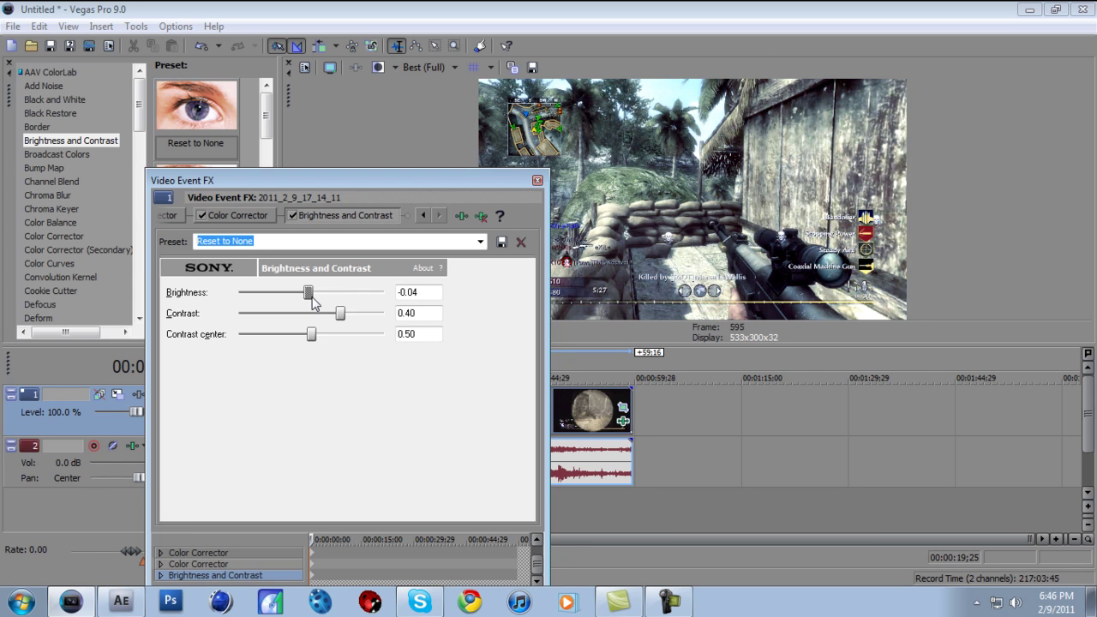
click(421, 295)
click(538, 182)
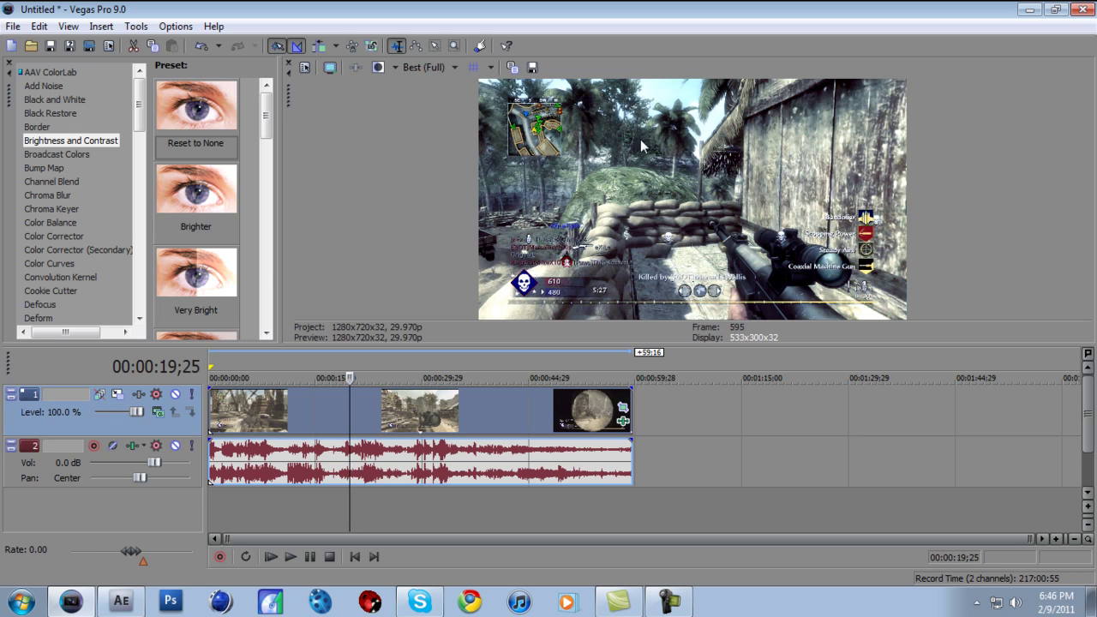
Extend the video event's crop frame above and below the picture to a height of about 812.6 to create black bars.
click(623, 404)
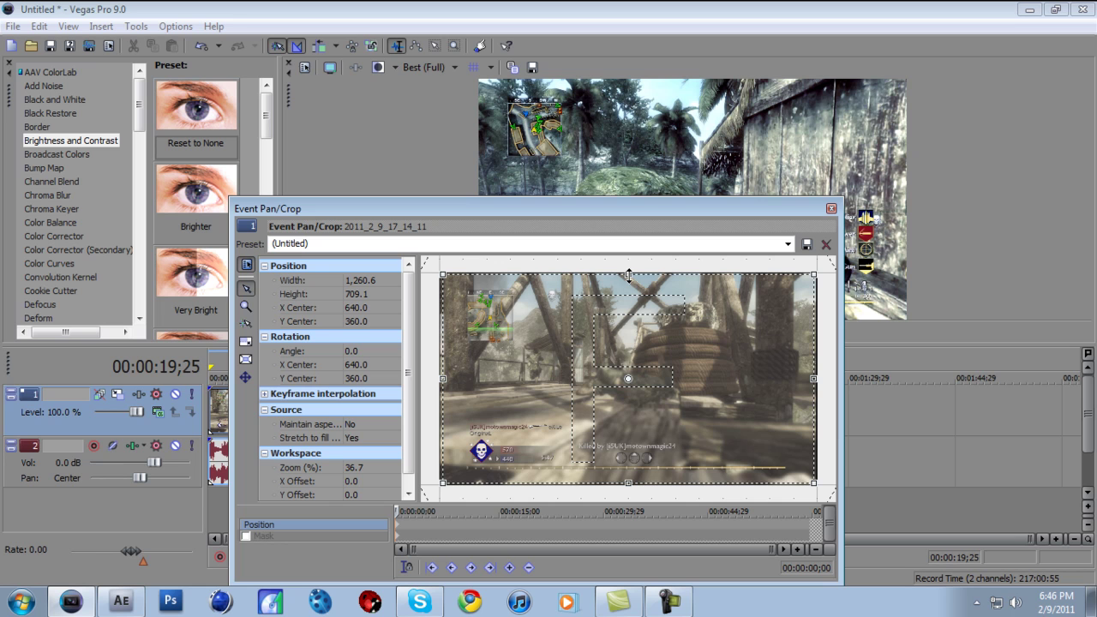
drag(628, 274, 628, 261)
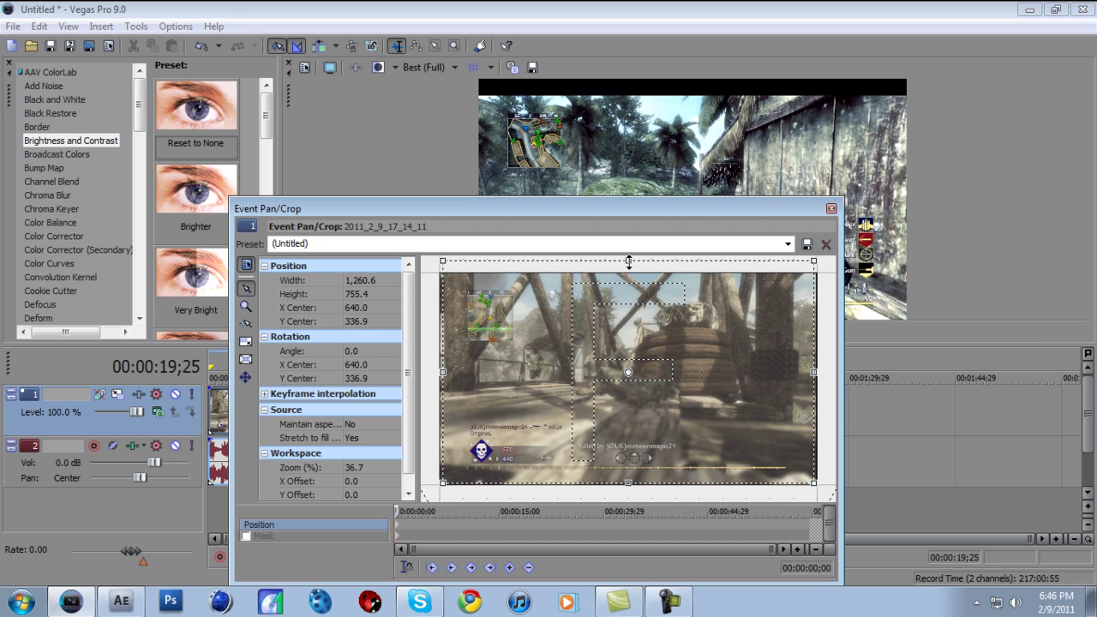
drag(628, 482, 628, 499)
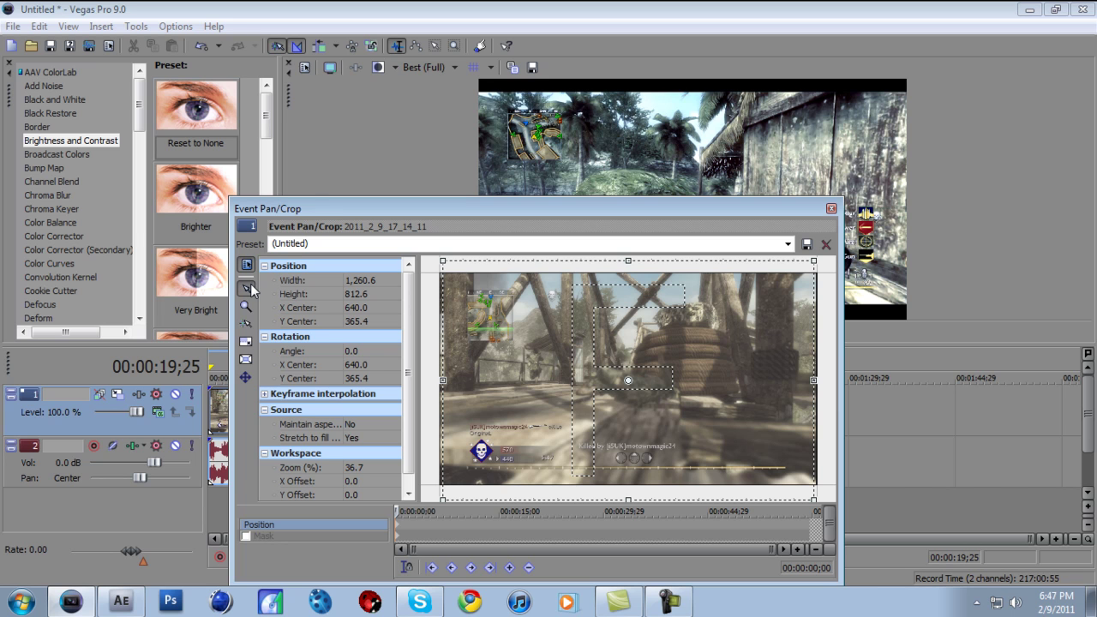
click(831, 208)
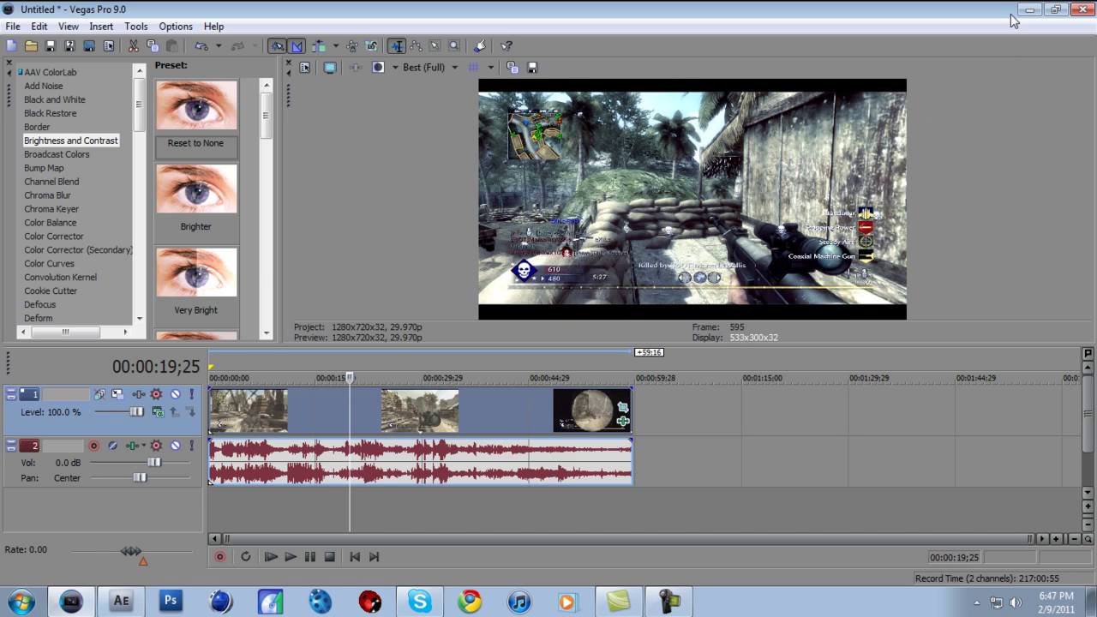
Switch to After Effects and apply the Brightness & Contrast effect with the Love2 animation preset to the gameplay layer.
click(130, 608)
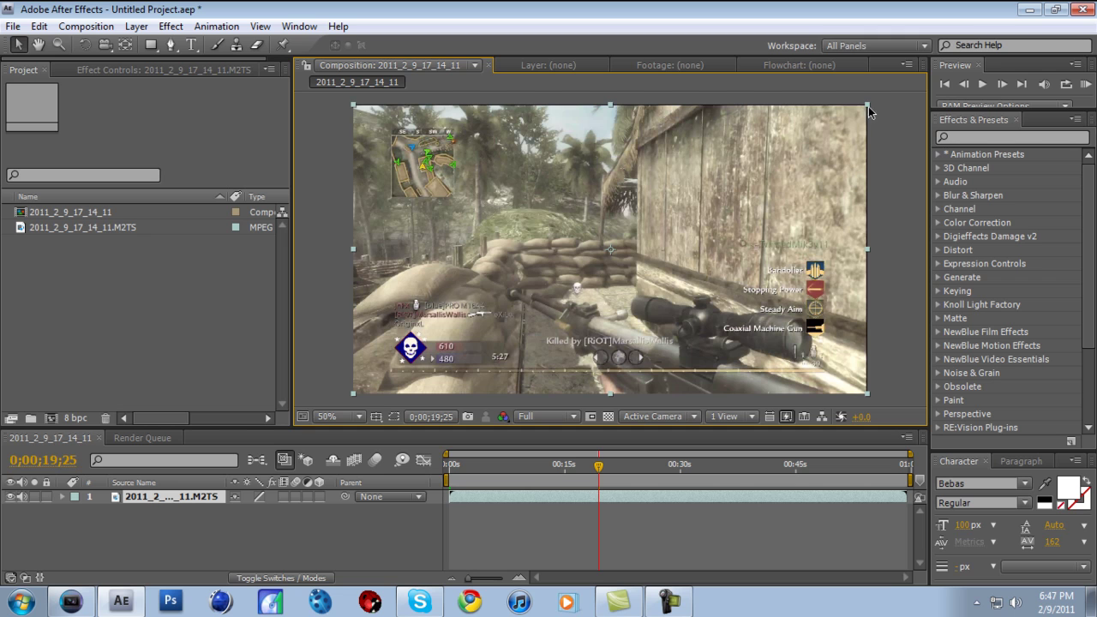
click(962, 136)
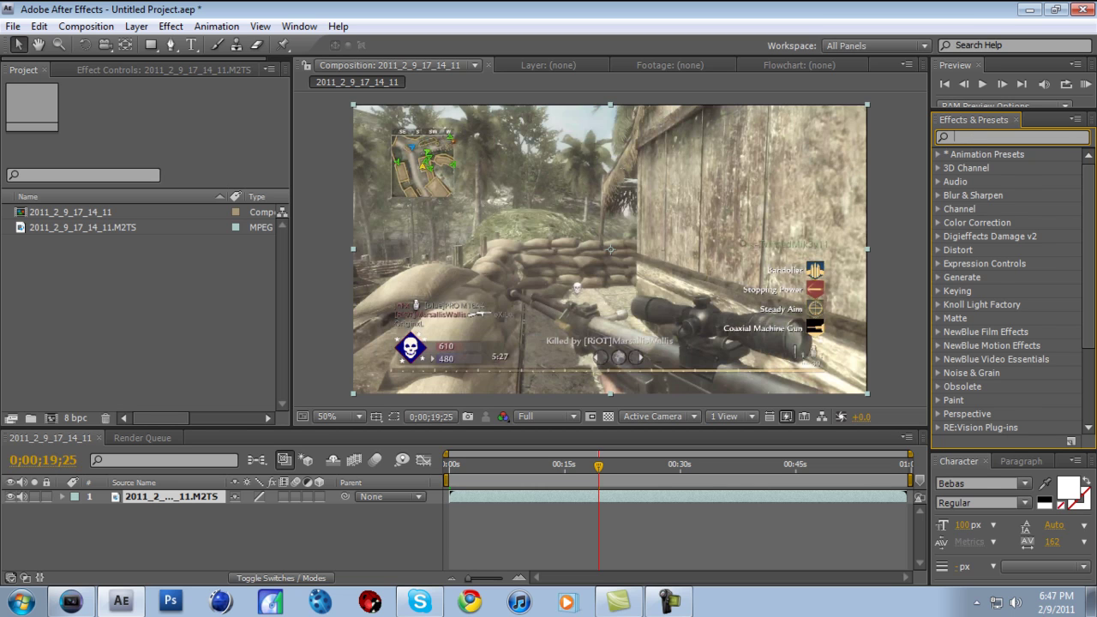
text(bri)
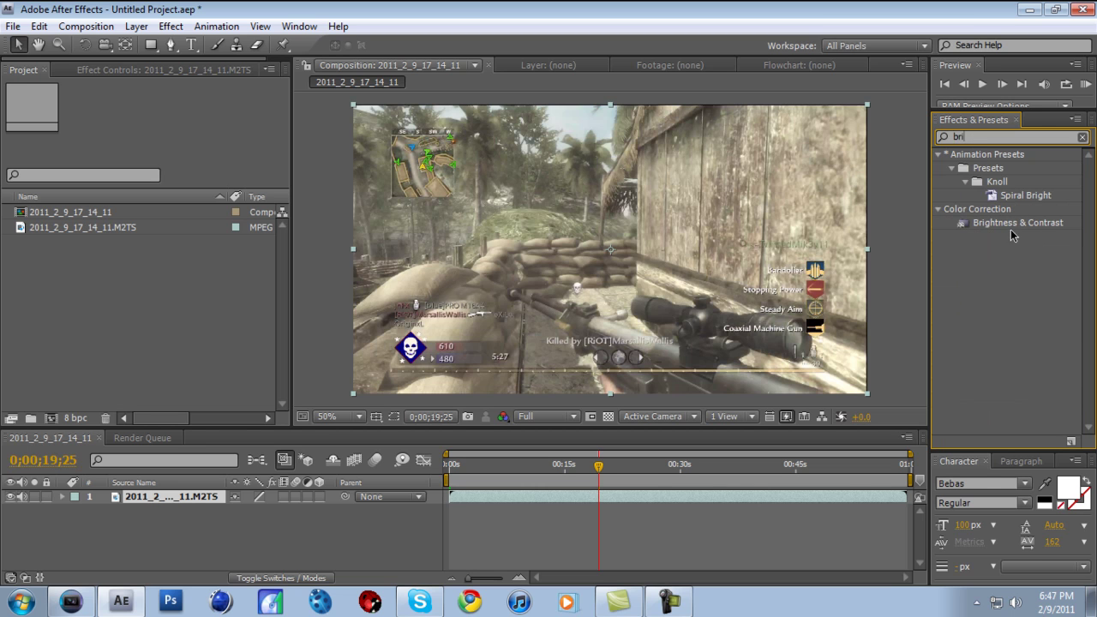
key(Return)
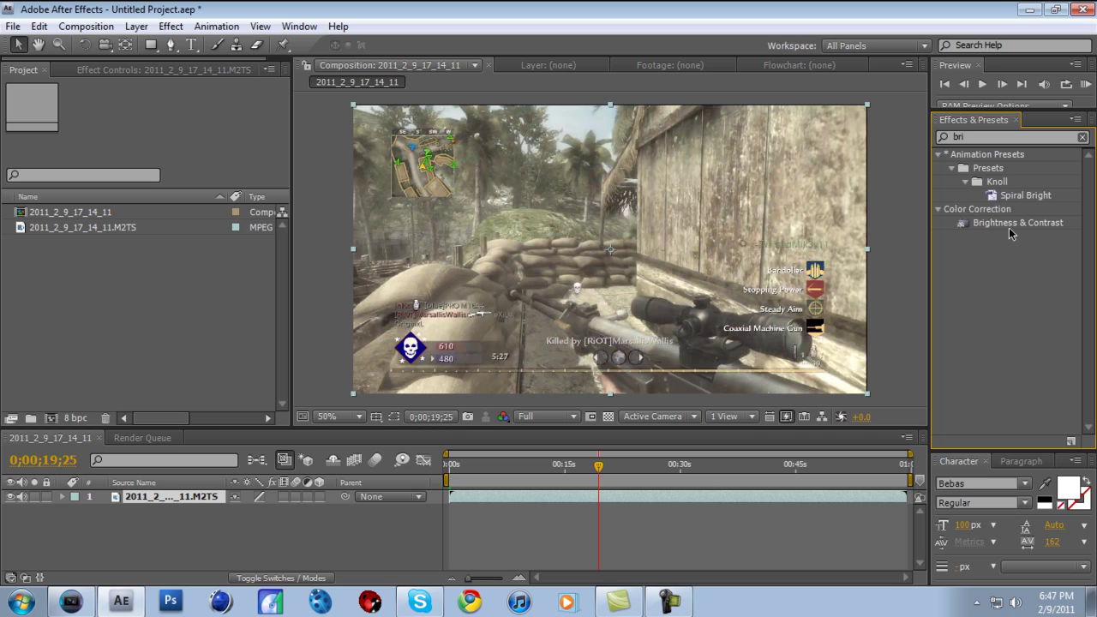
click(953, 227)
drag(1011, 225, 805, 255)
click(185, 117)
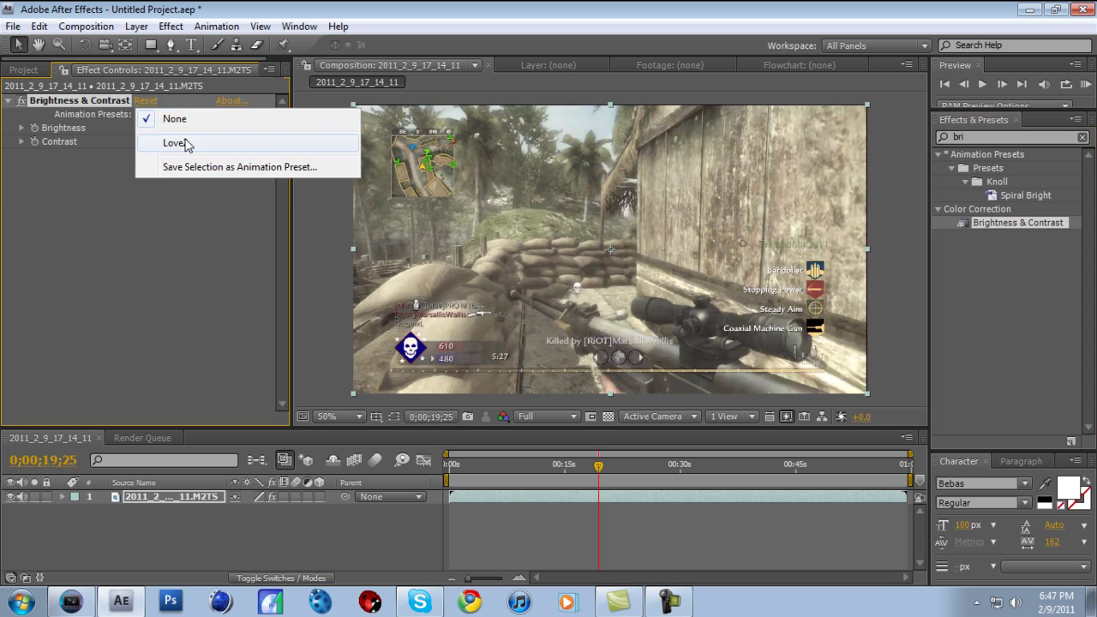
click(186, 142)
click(165, 174)
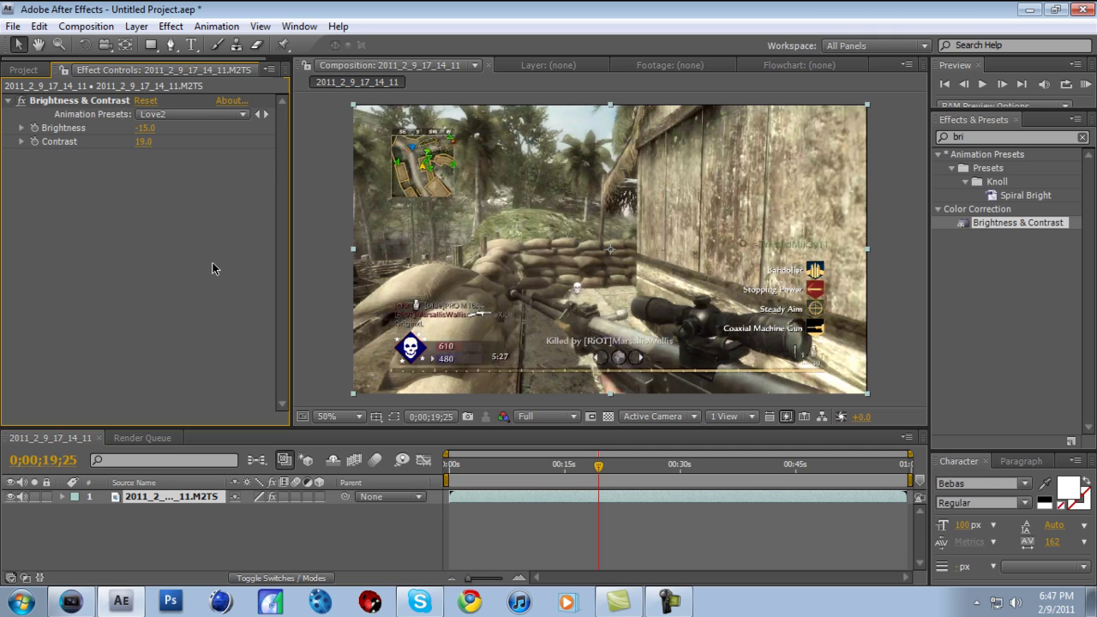
Apply the Curves effect with the Love3 animation preset to the gameplay layer.
click(977, 140)
text(curves)
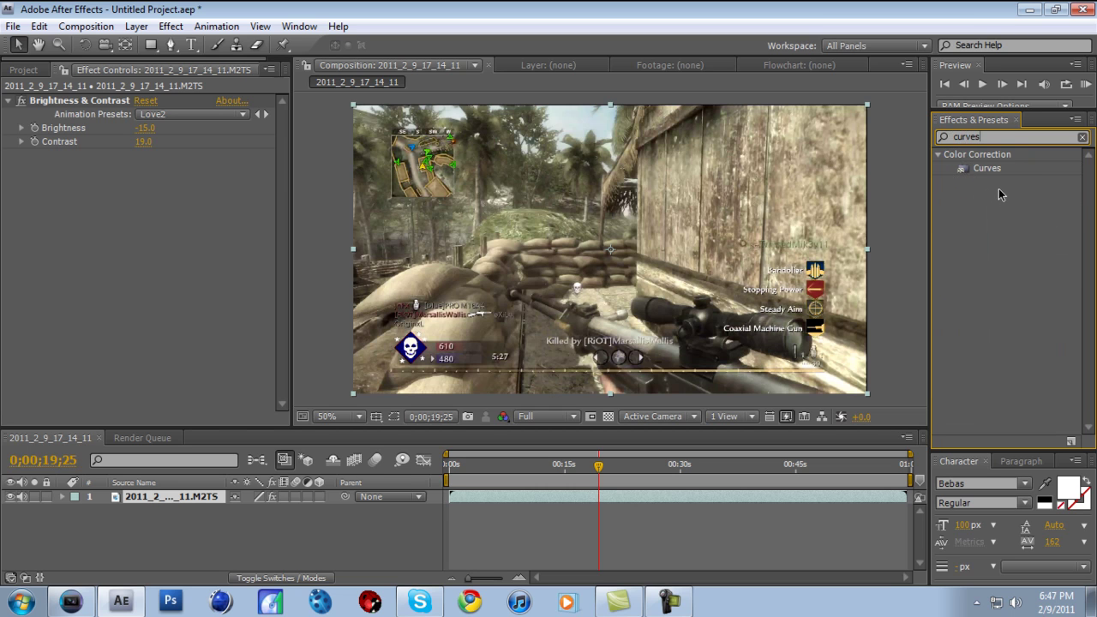
drag(993, 173, 208, 180)
click(210, 170)
click(216, 196)
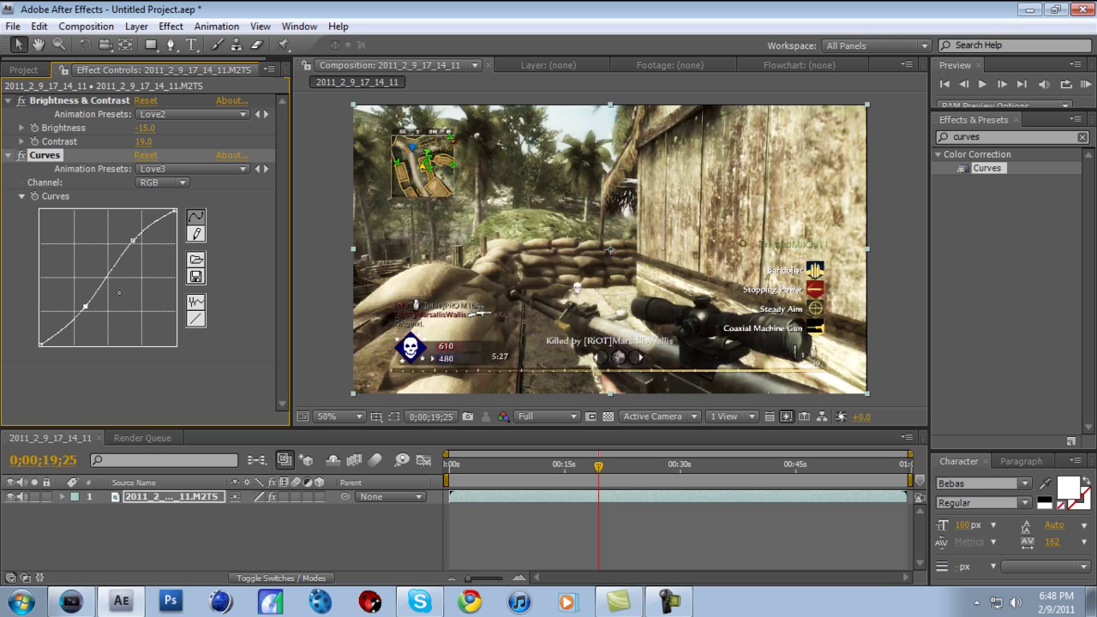
Apply the Gamma/Pedestal/Gain effect with the Love animation preset to the gameplay layer and review its values.
click(942, 140)
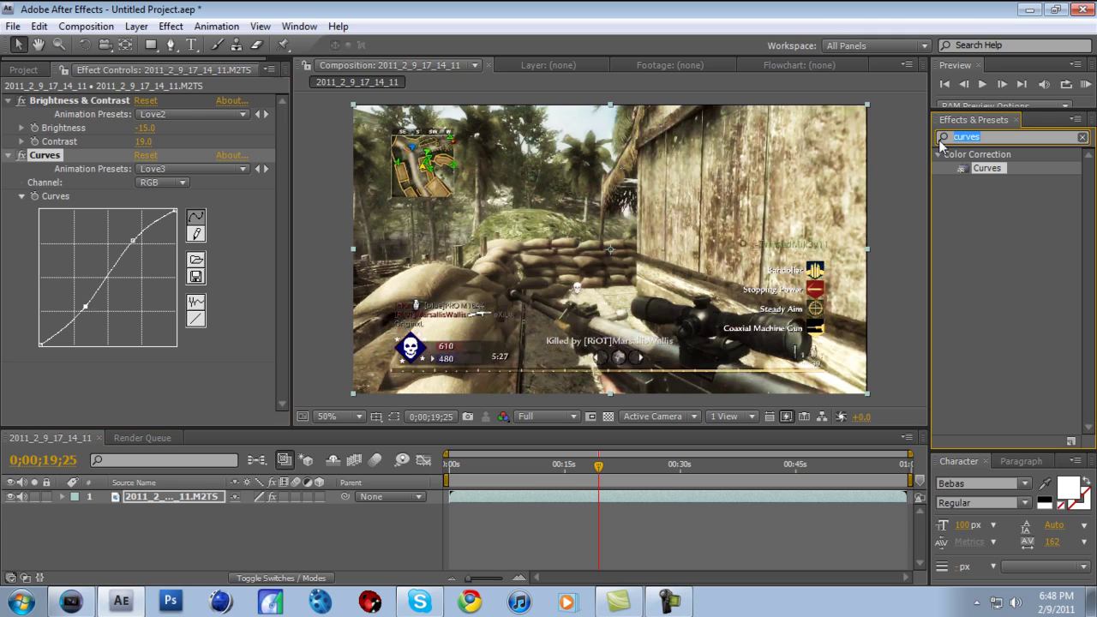
text(gamn)
key(BackSpace)
key(BackSpace)
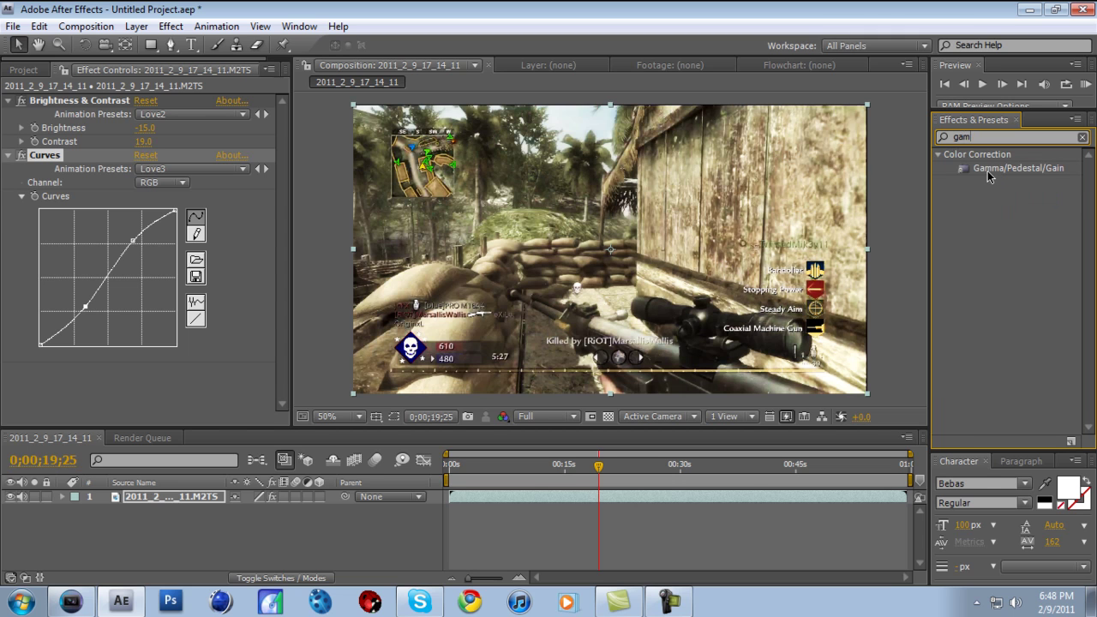
text(m)
drag(1019, 175, 727, 253)
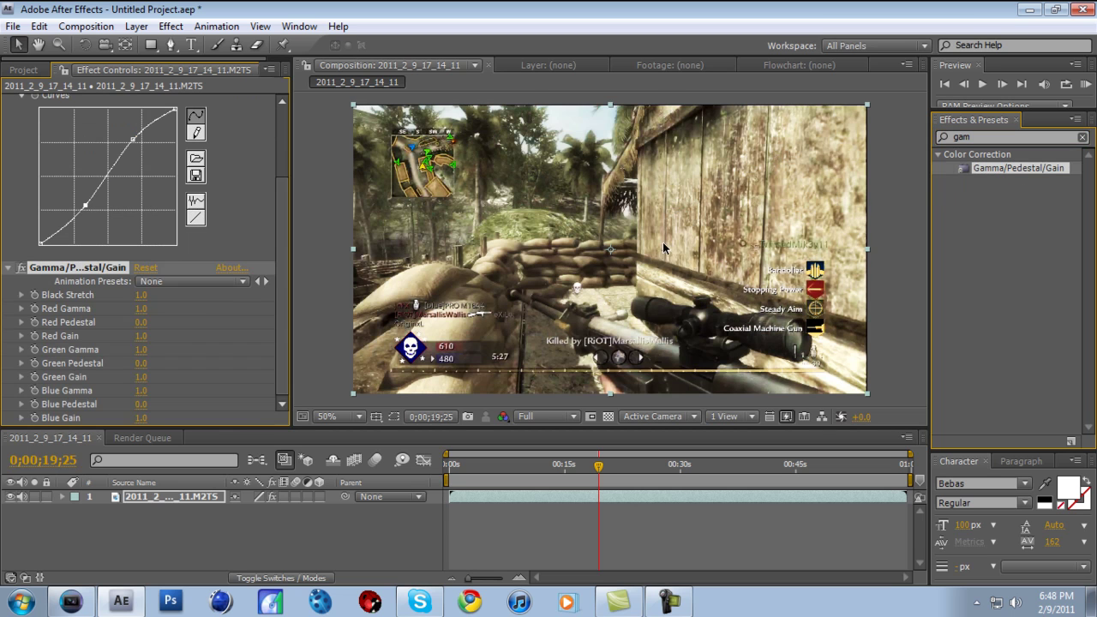
click(194, 281)
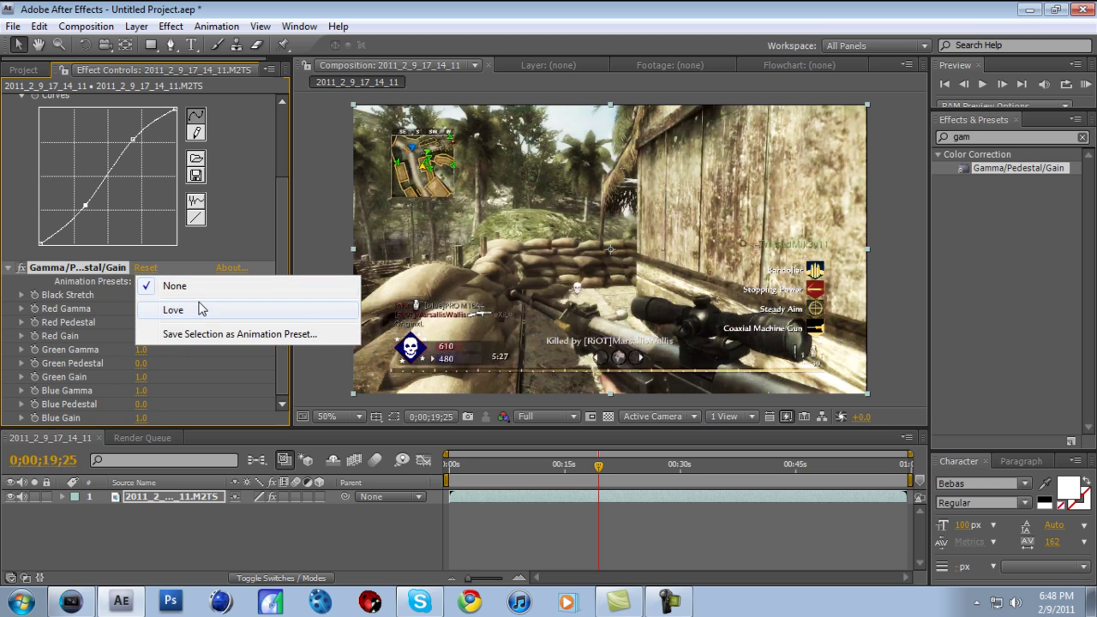
click(202, 311)
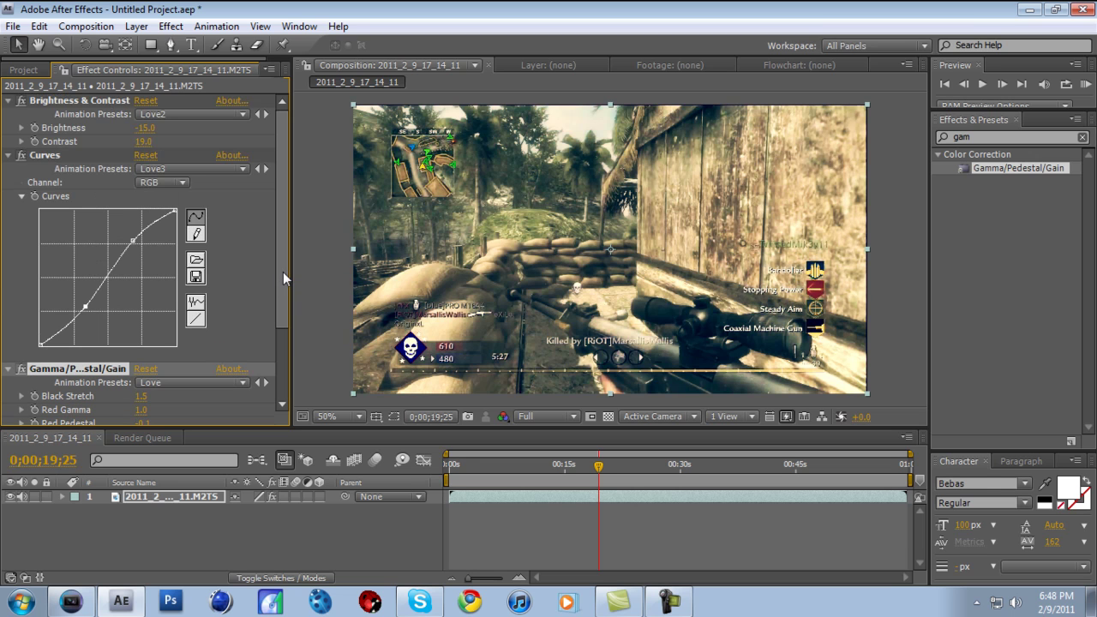
drag(282, 271, 289, 393)
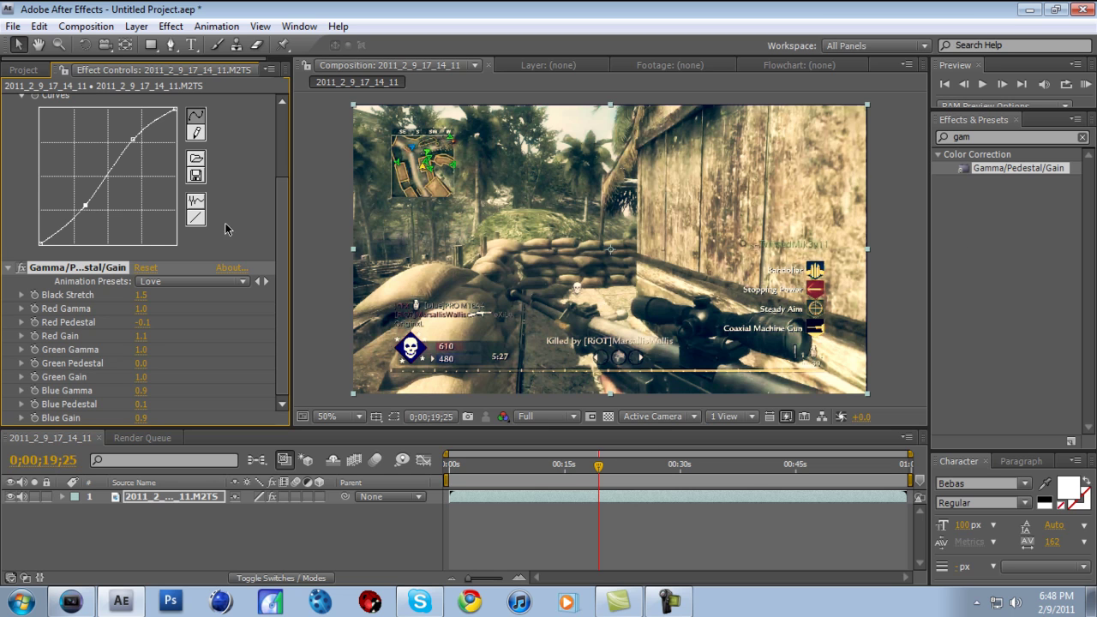
Expand the Brightness & Contrast effect's settings on the gameplay layer and lower its brightness to about -39.3.
drag(281, 197, 282, 126)
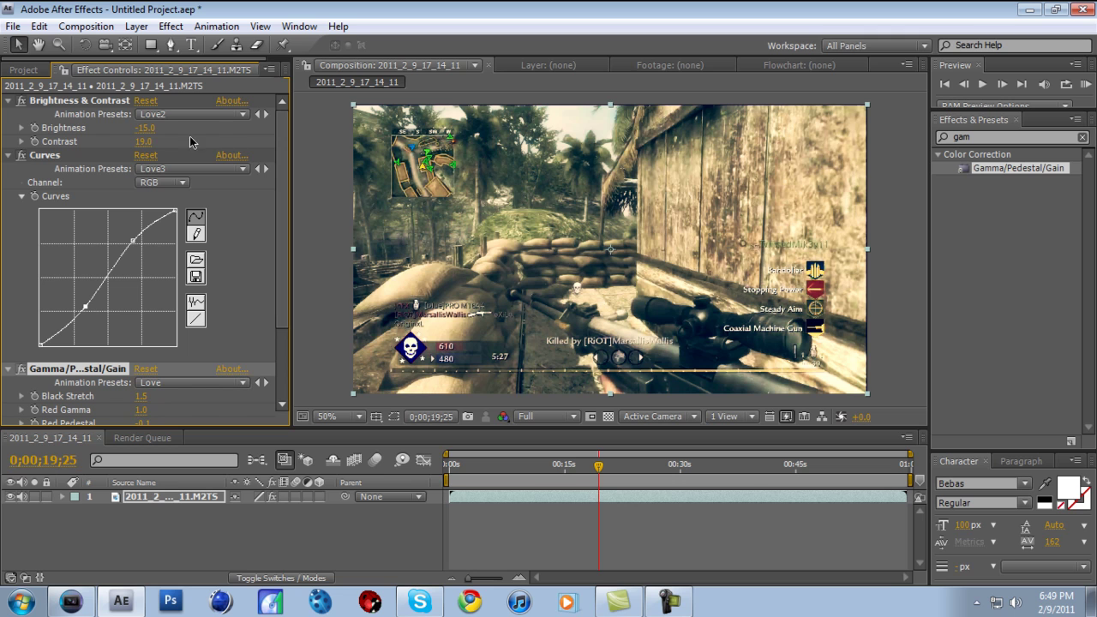
click(22, 128)
click(21, 164)
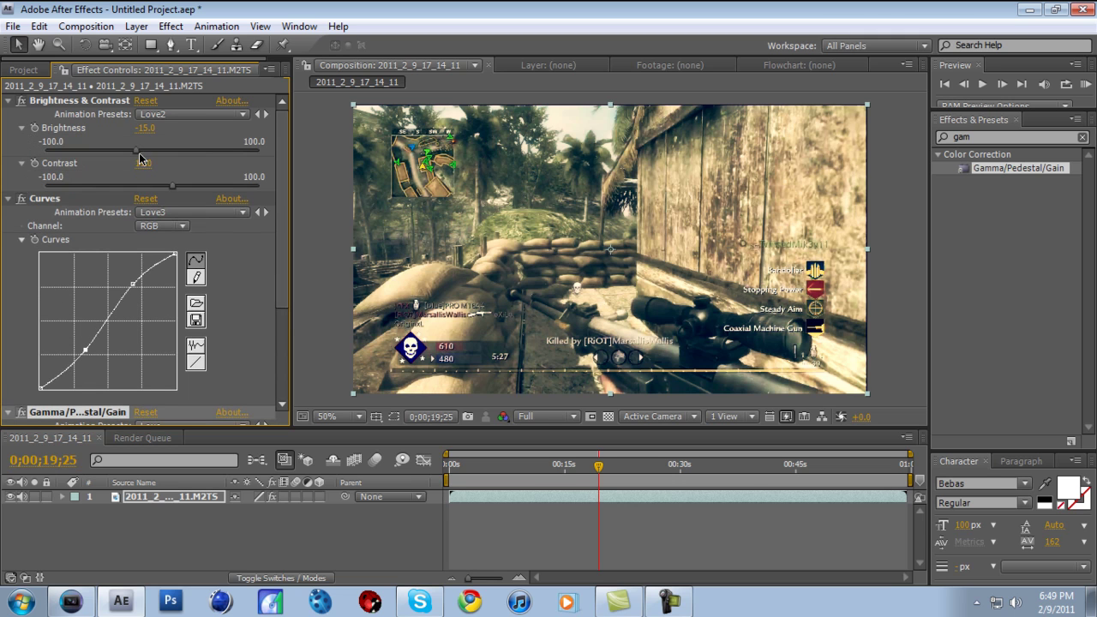
click(139, 150)
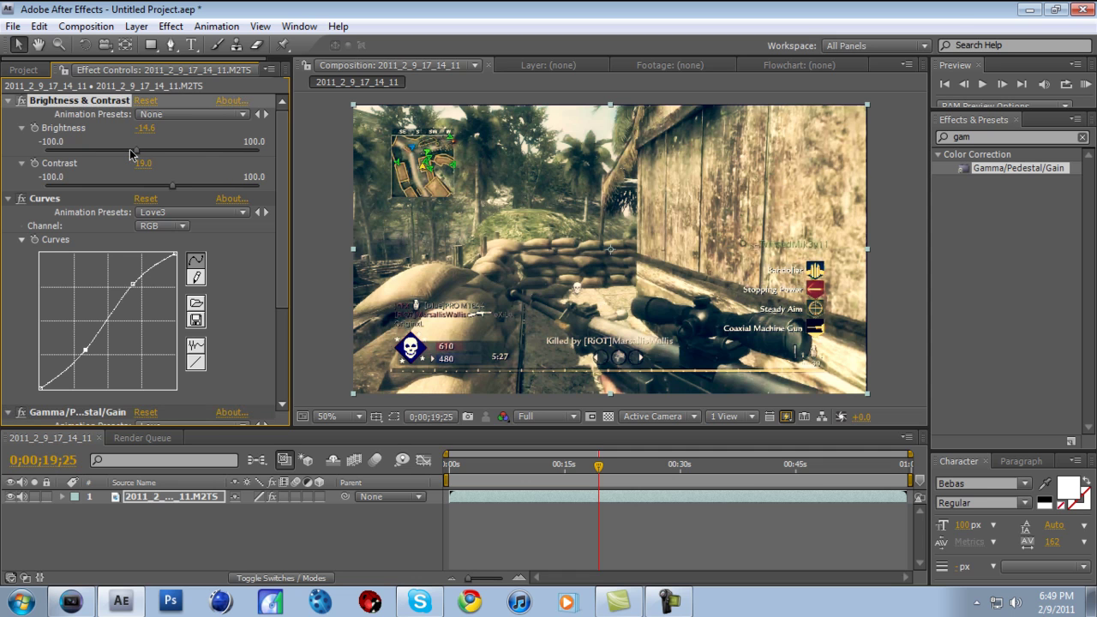
drag(133, 153, 118, 150)
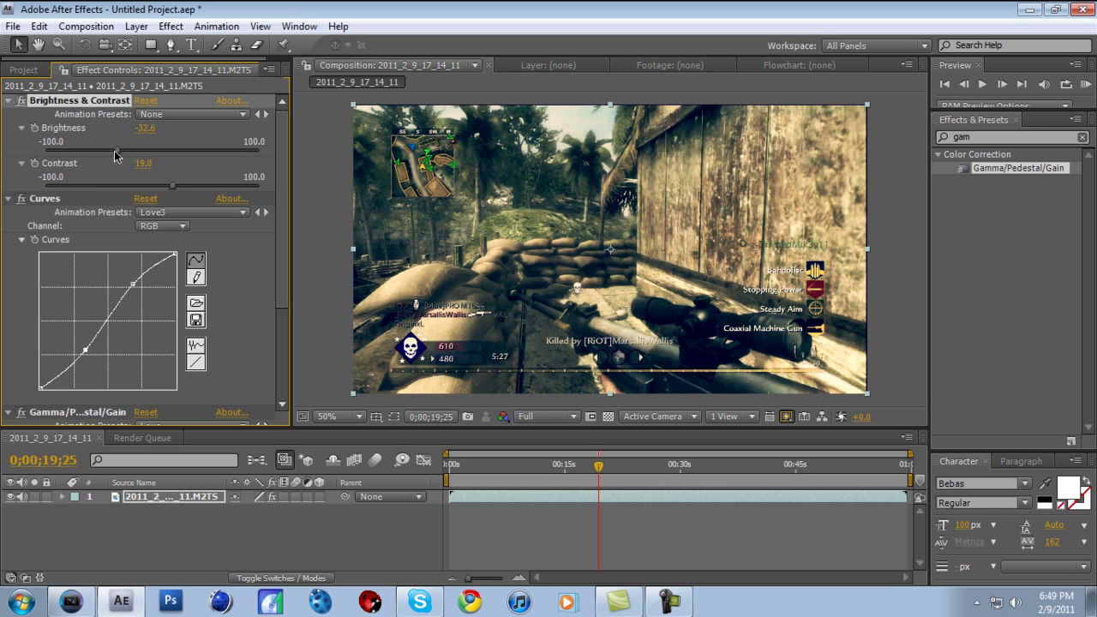
drag(114, 152, 108, 152)
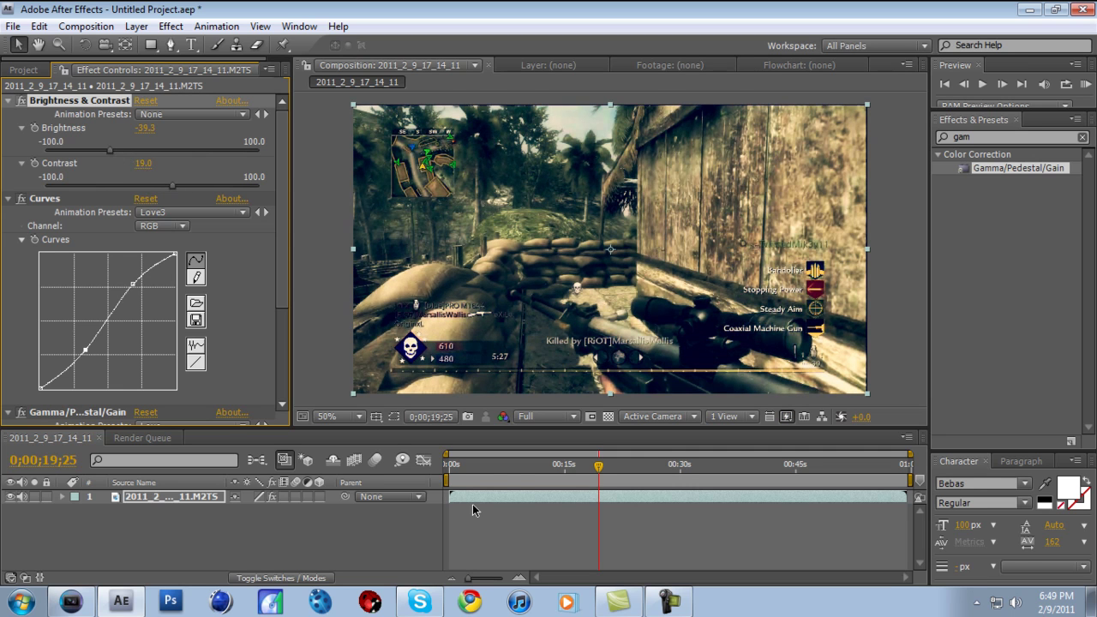
Switch to Vegas Pro to compare its colour-corrected frame with the After Effects grade, and return to After Effects.
click(71, 602)
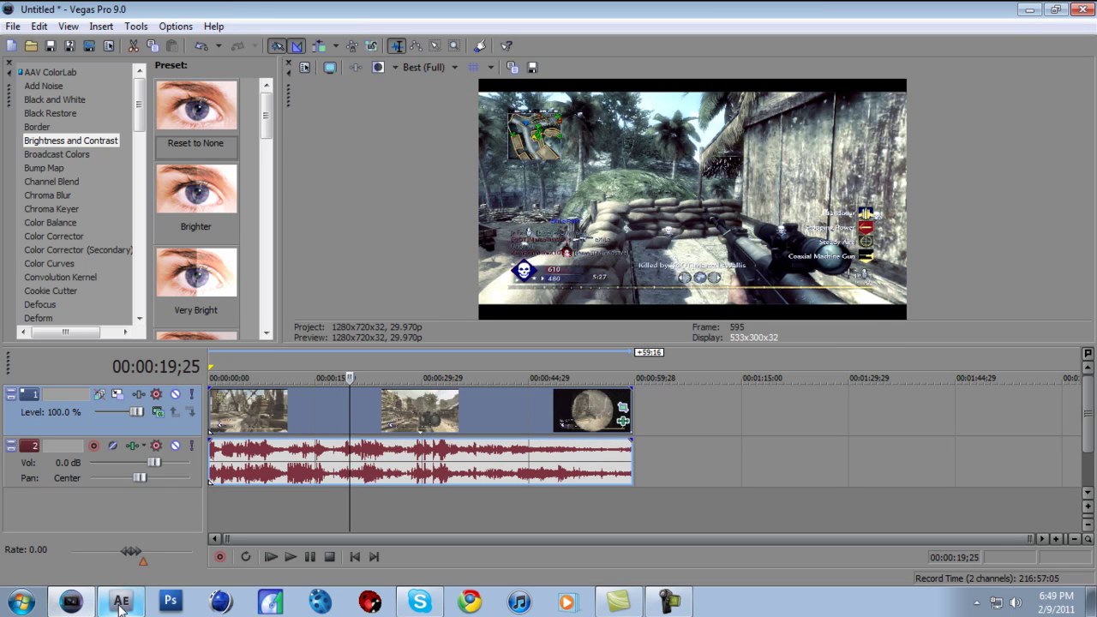
click(120, 604)
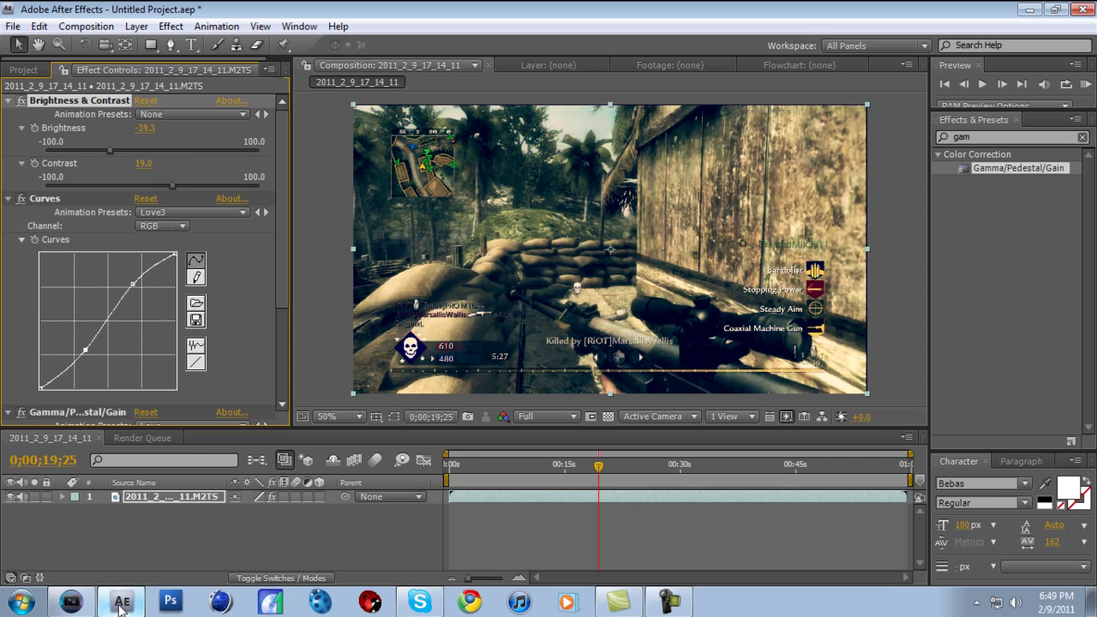
click(121, 604)
click(121, 604)
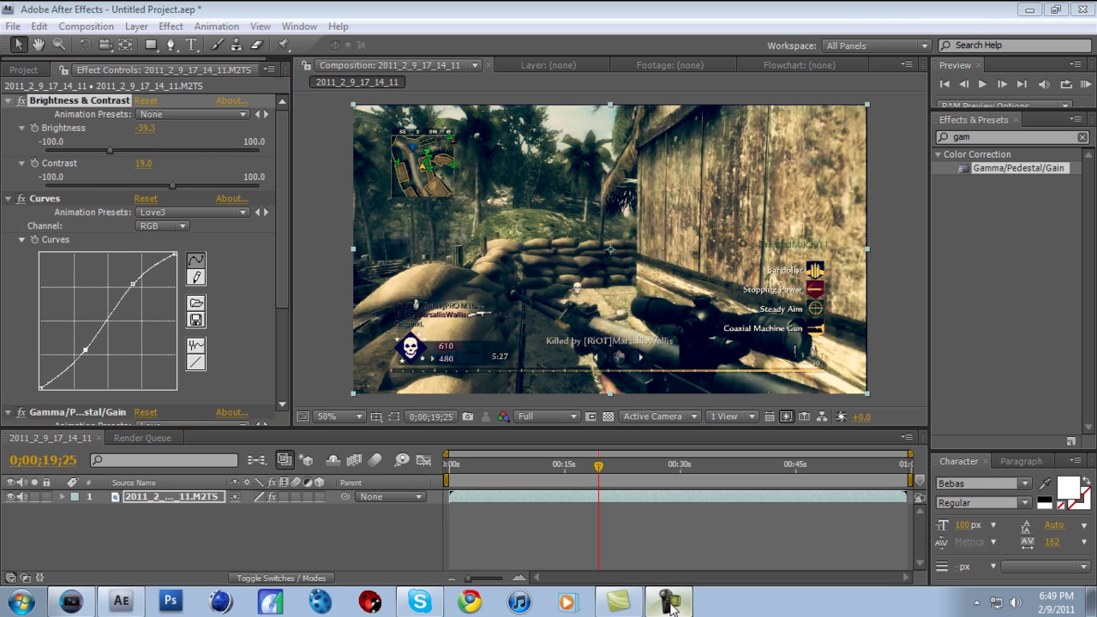
Switch to TotalMedia Extreme, start Record Video and restore the ArcSoft Capture Module to a smaller window.
click(270, 605)
click(428, 192)
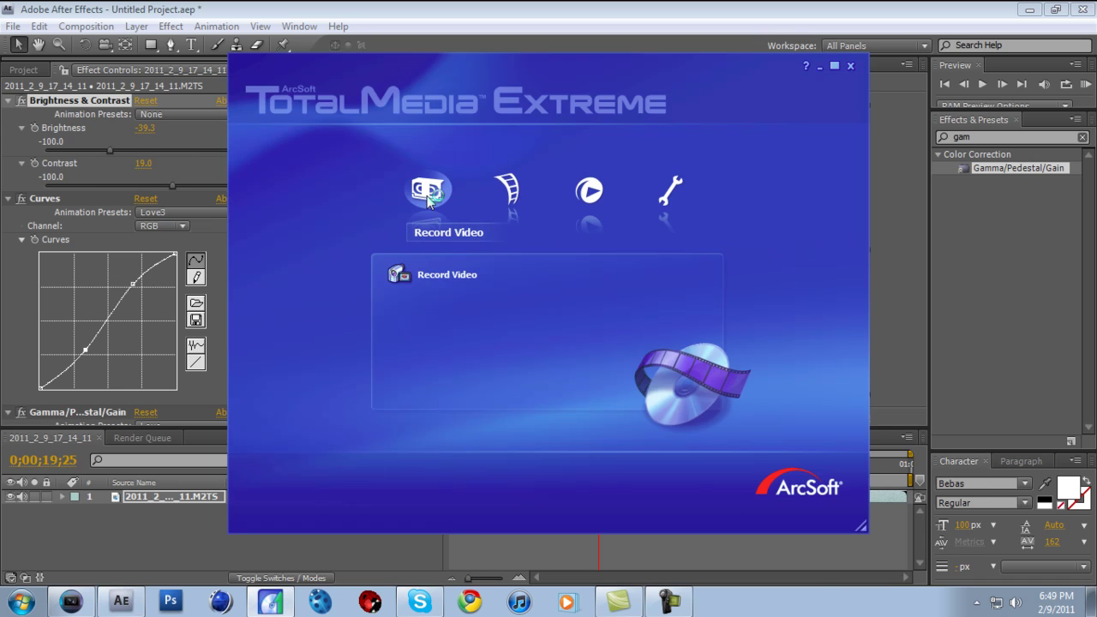
click(427, 194)
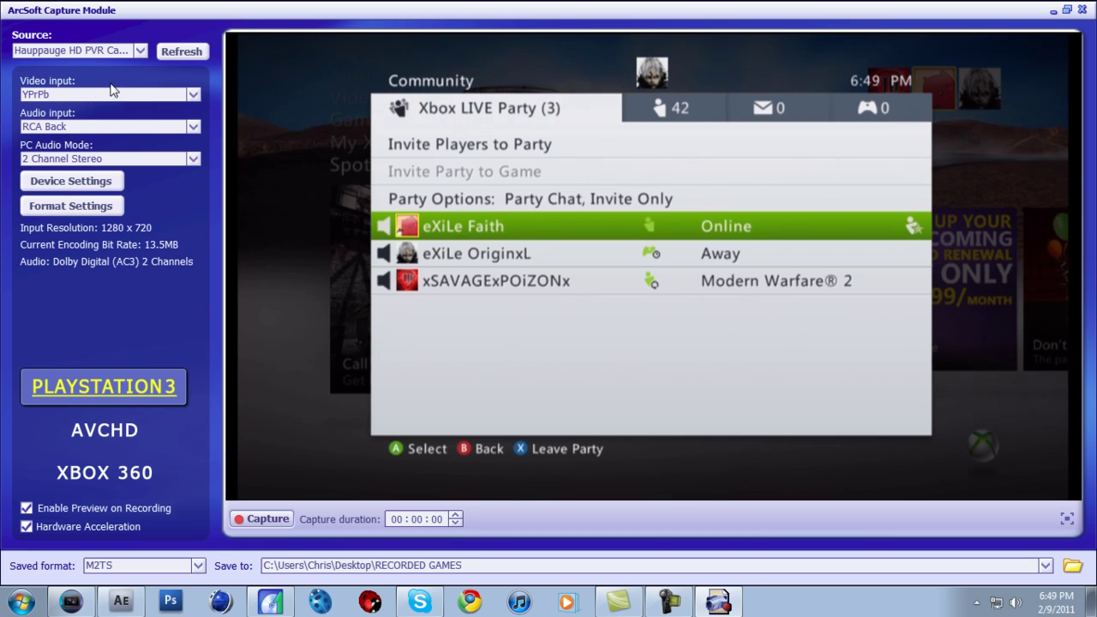
key(super+Down)
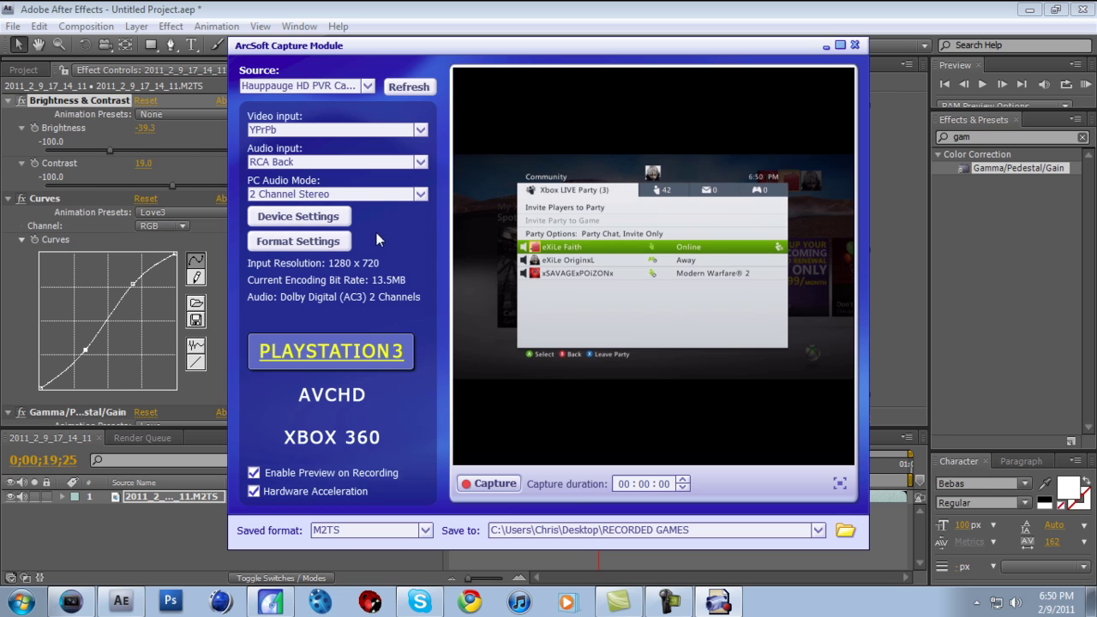
Open the capture module's format settings, examine the encoder's bitrate and Luma and Chroma low pass filters, and accept them.
click(321, 247)
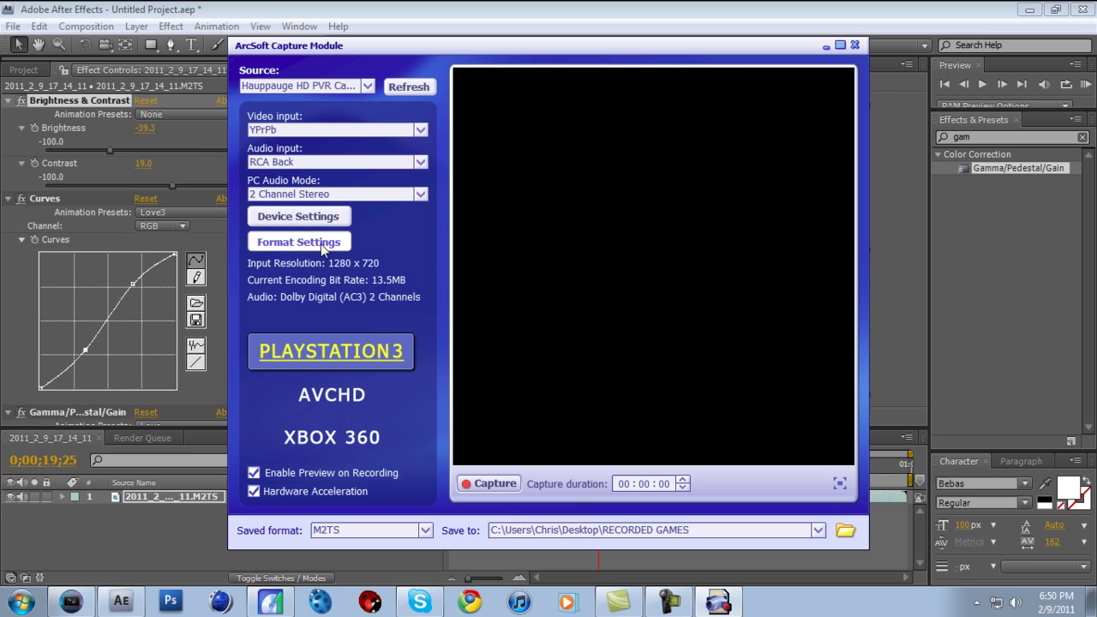
click(323, 246)
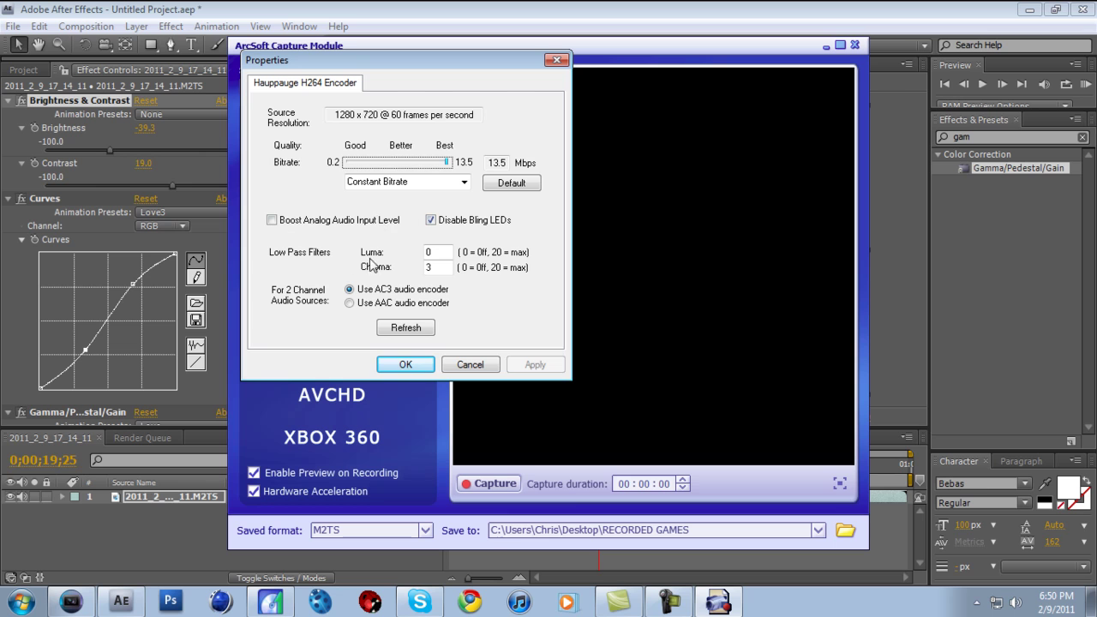
click(436, 254)
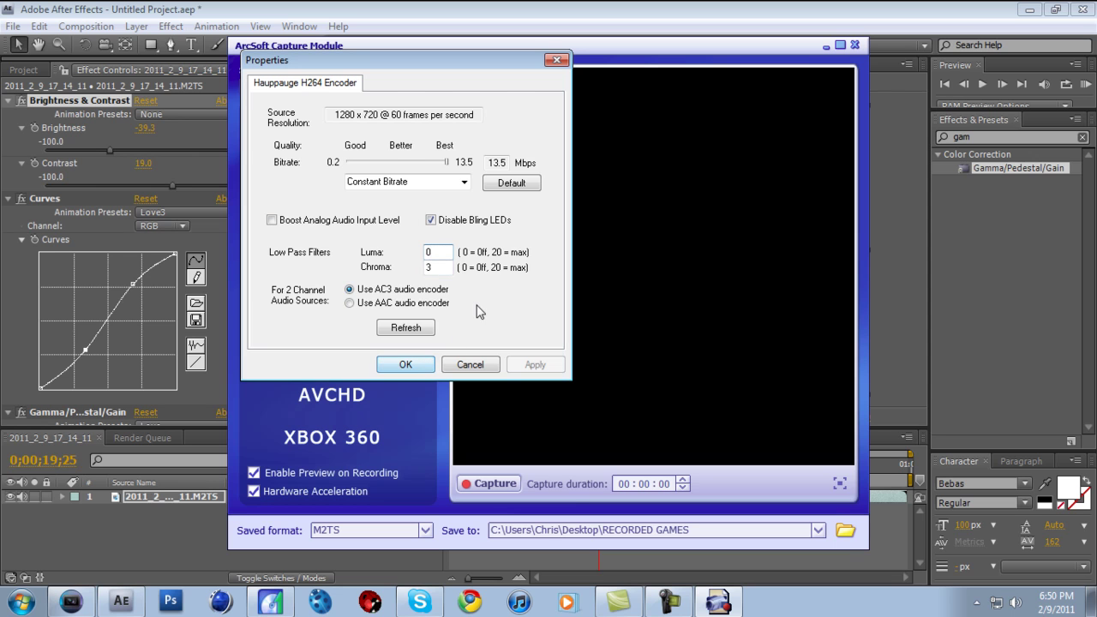
click(423, 364)
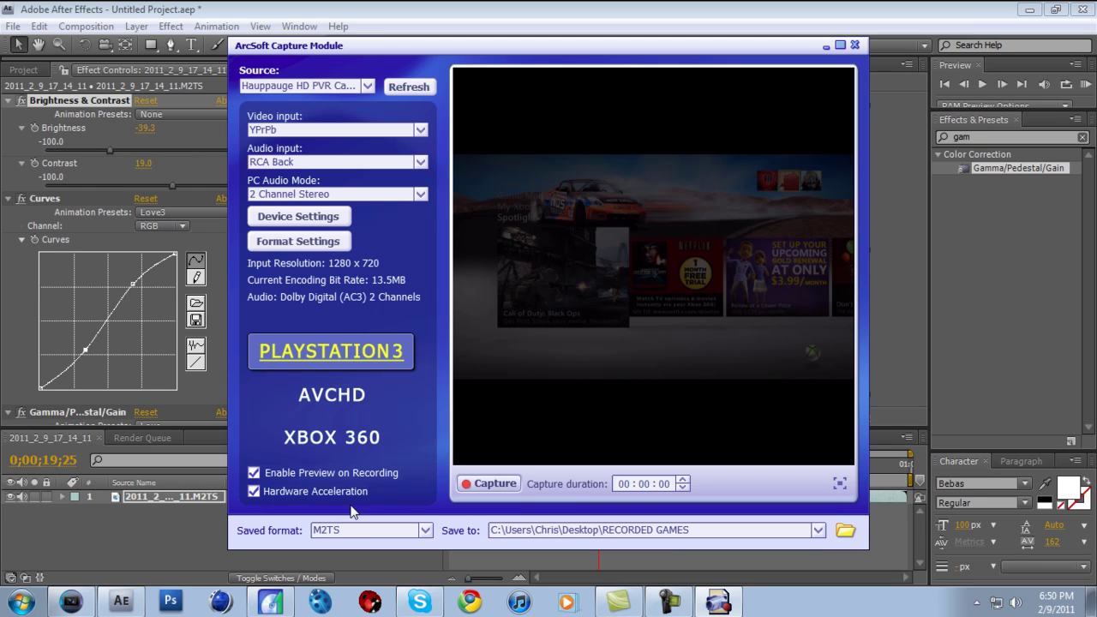
Try the Xbox 360 recording format in the capture module and return to the PlayStation 3 format.
click(354, 435)
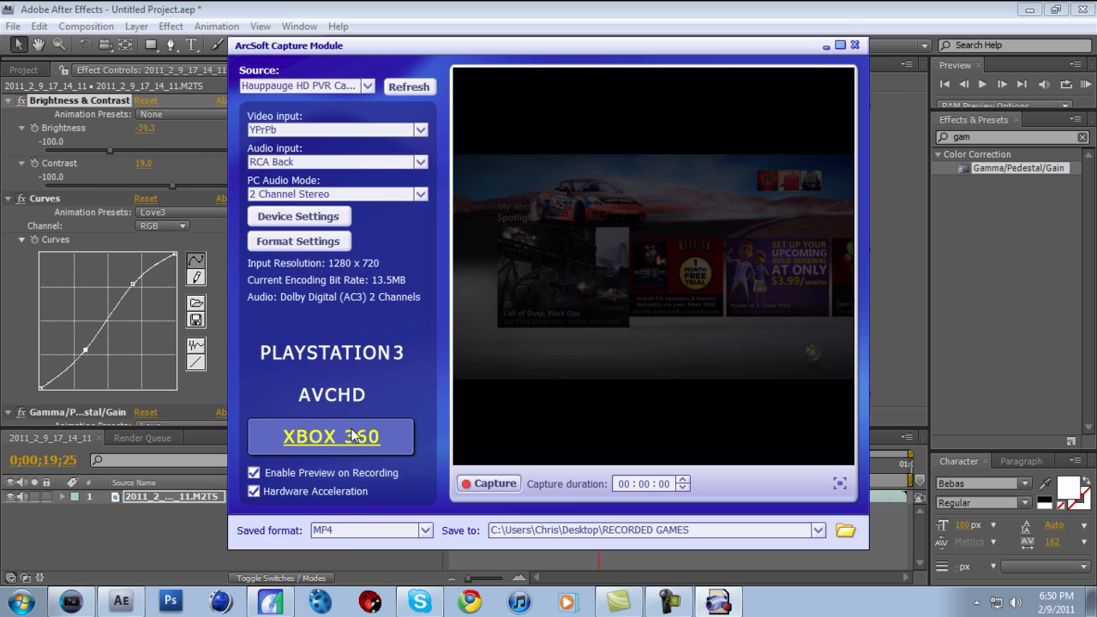
click(366, 351)
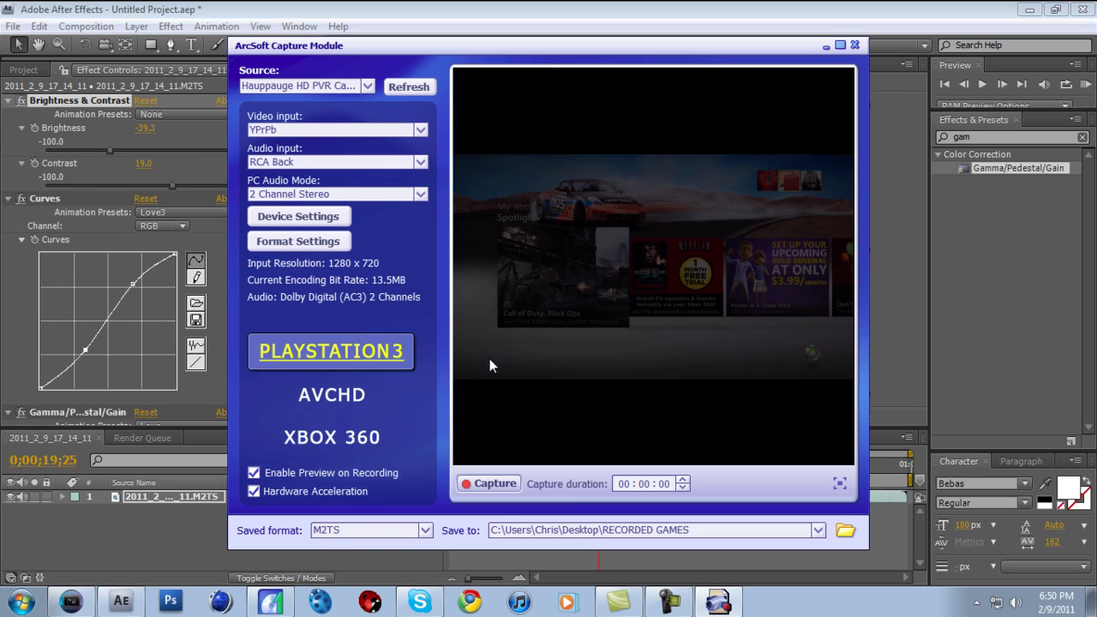